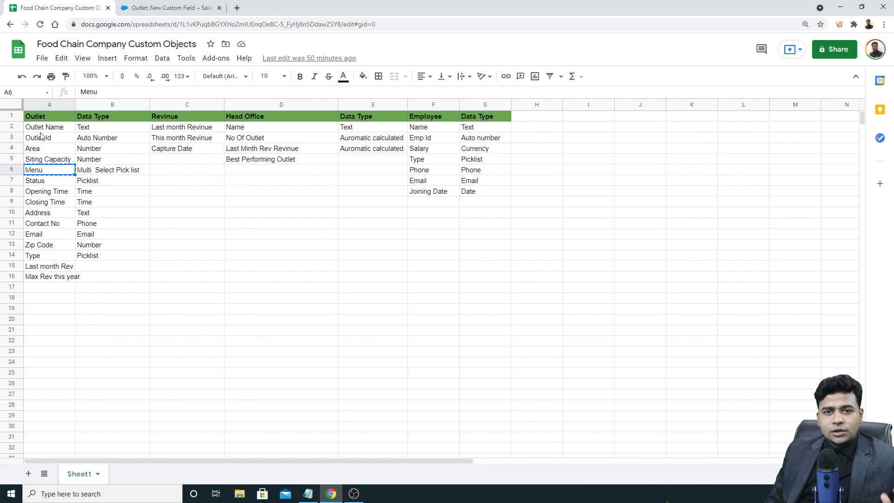
- Check the Outlet Id and Menu fields and their planned data types in the Food Chain Company Custom Objects sheet
click(149, 7)
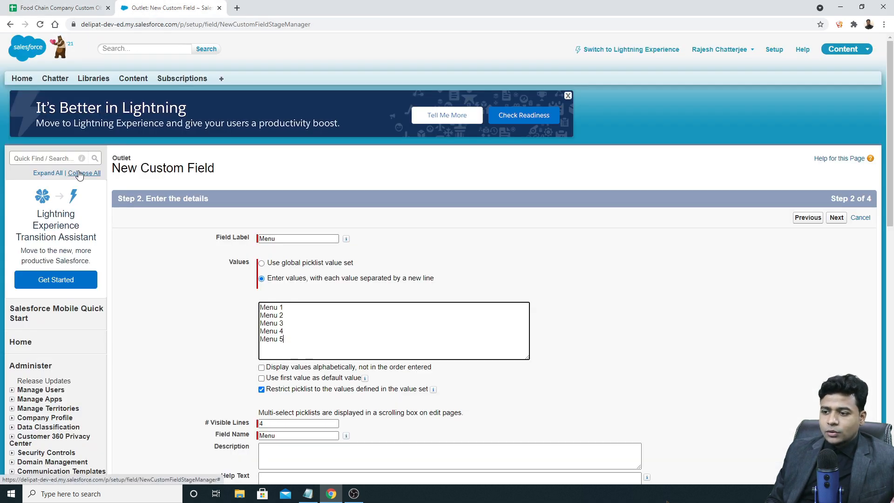
click(58, 8)
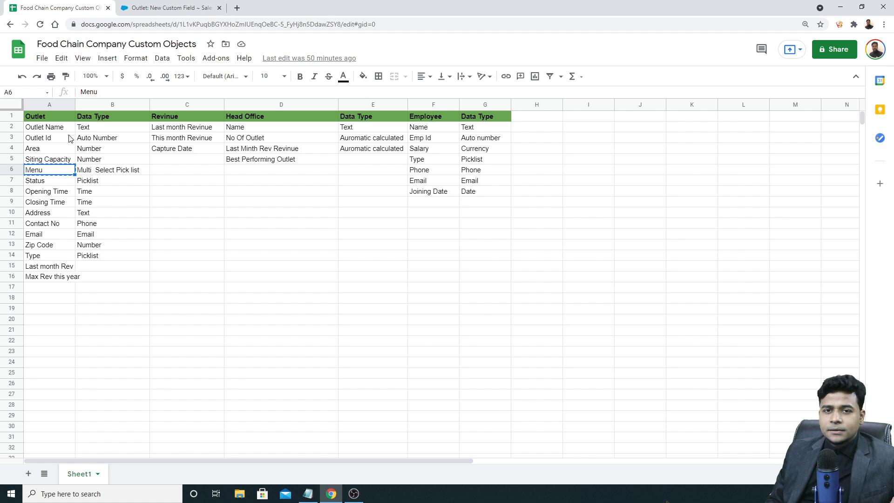
click(42, 138)
click(89, 141)
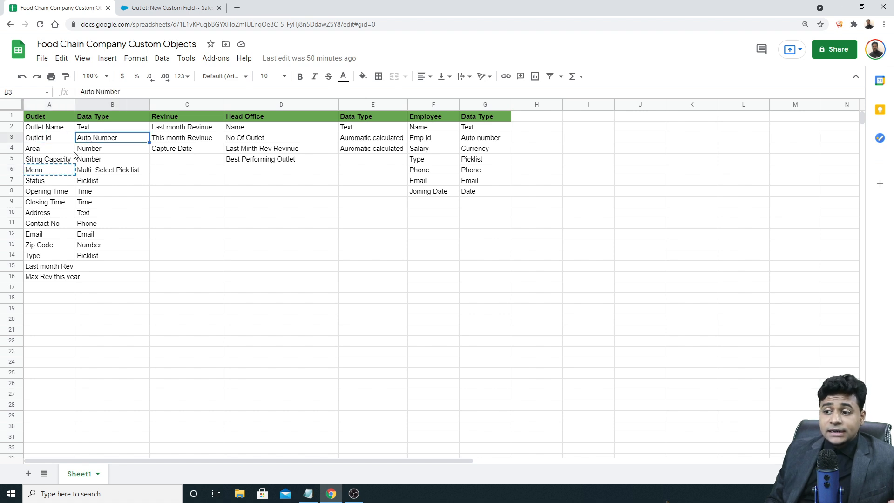
click(59, 171)
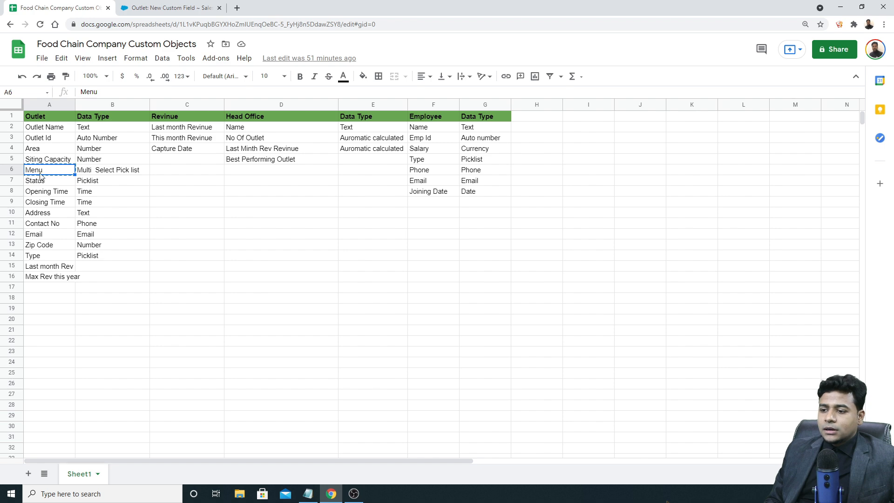
- Switch to the Salesforce New Custom Field page and set the Menu picklist values to display alphabetically
click(150, 10)
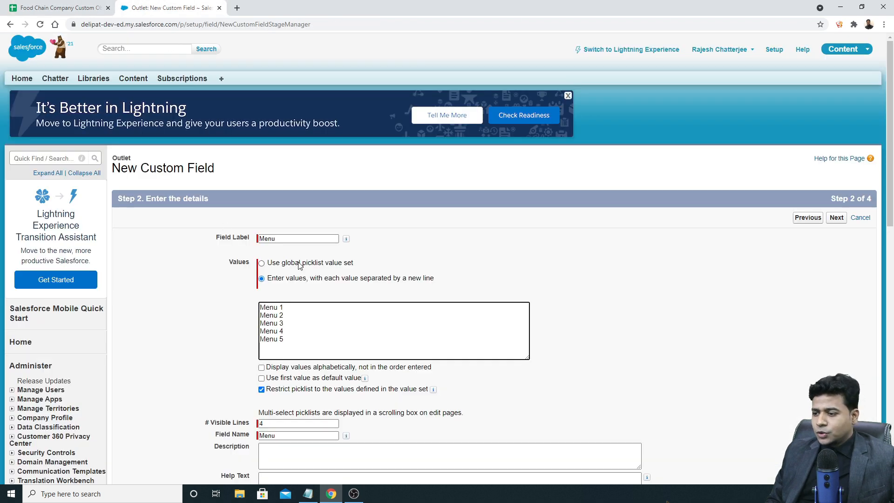
scroll(261, 239, down, 1)
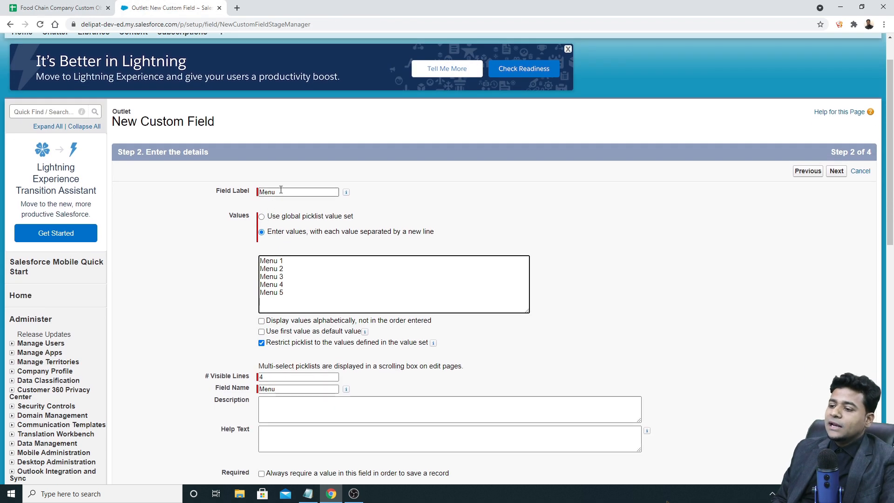
drag(278, 192, 257, 202)
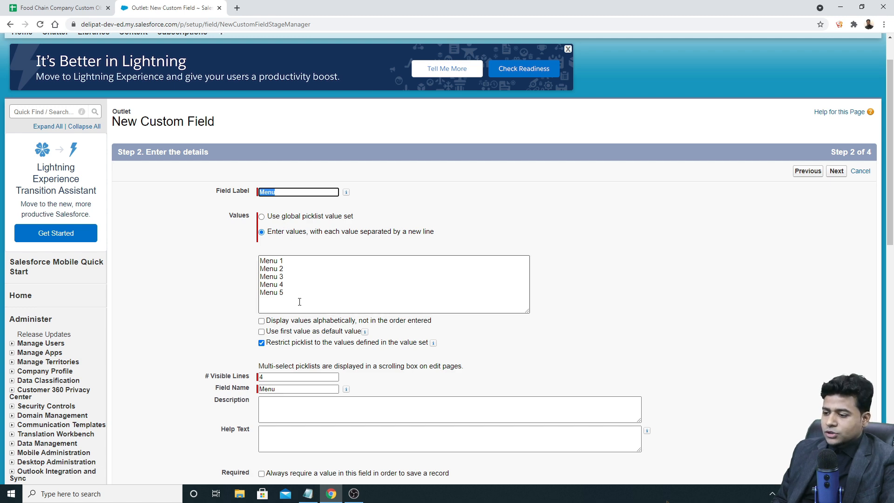
scroll(299, 301, down, 1)
key(ctrl+plus)
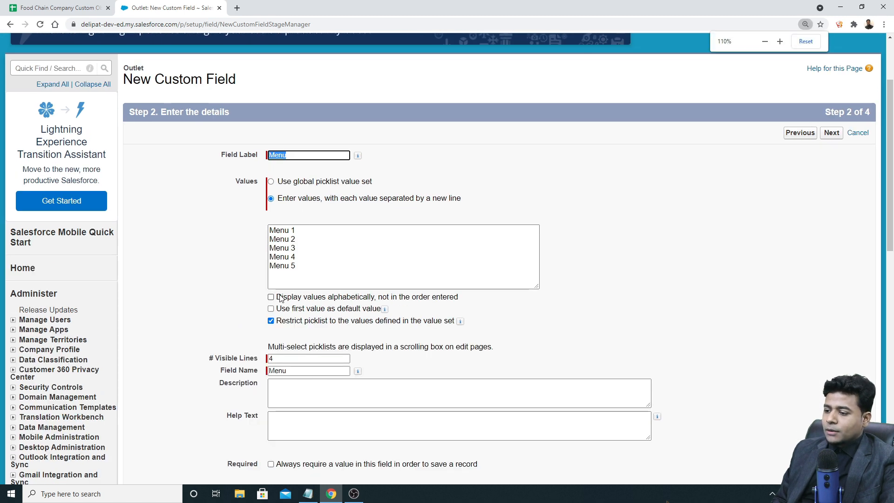
scroll(281, 297, down, 1)
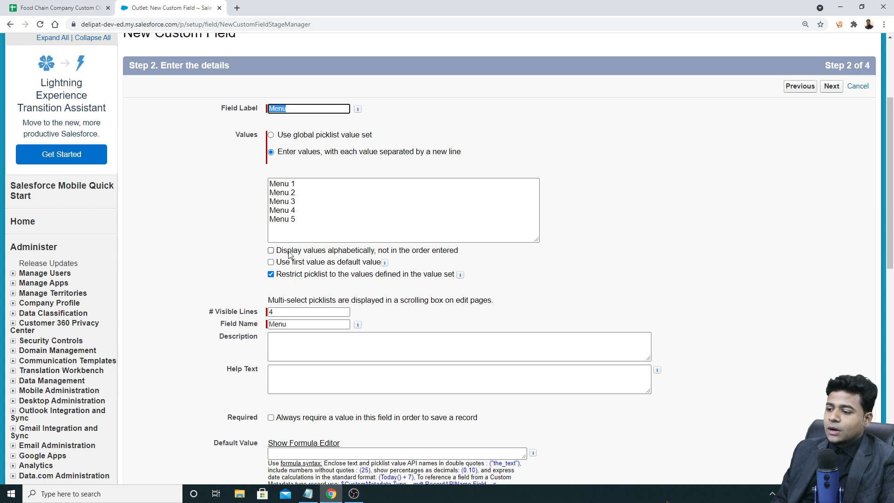
click(289, 252)
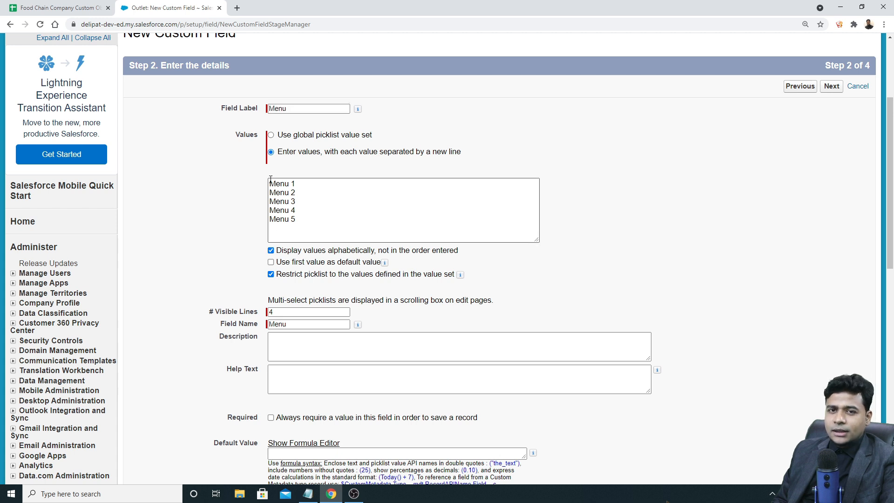
- Use the first picklist value as the default for the Menu field
click(271, 262)
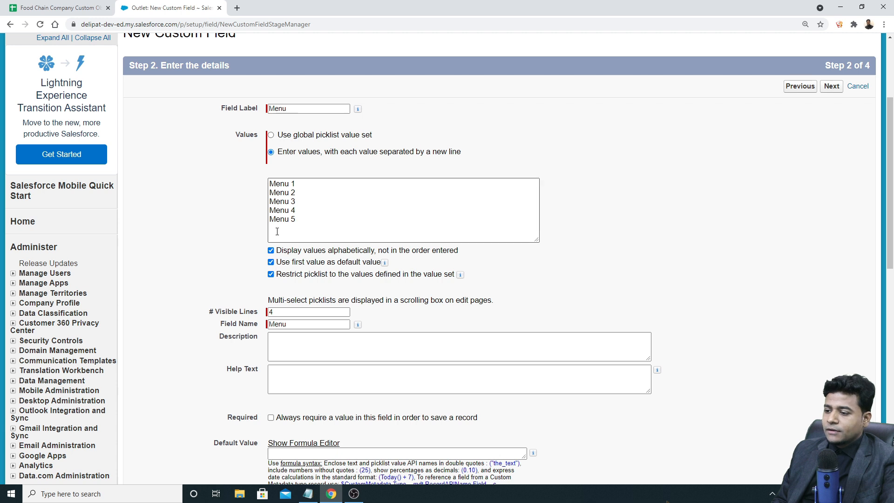
drag(298, 186, 268, 184)
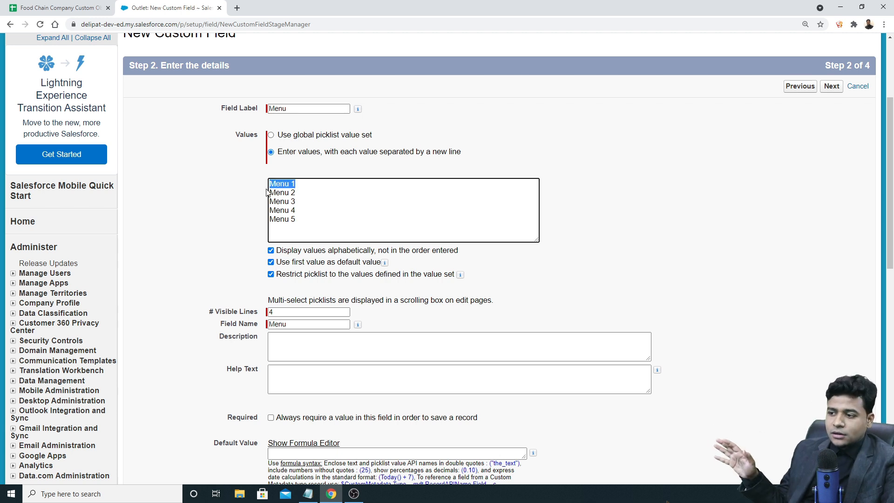
click(270, 262)
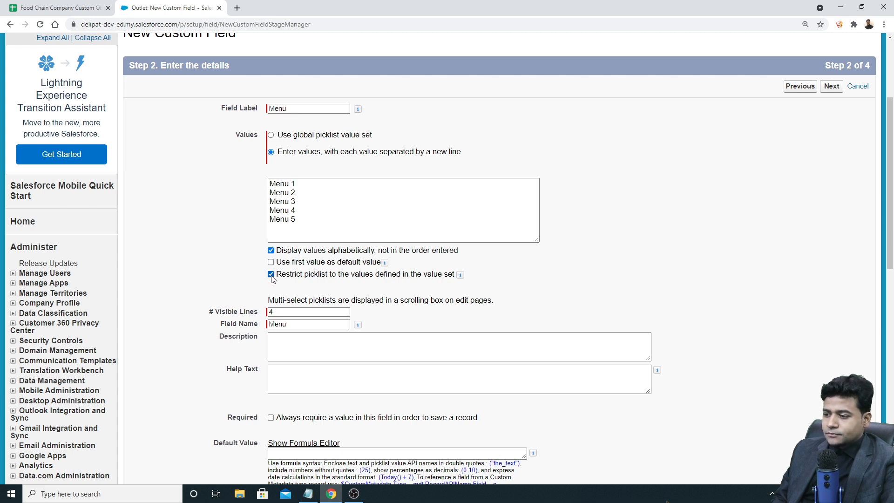
drag(283, 278, 454, 278)
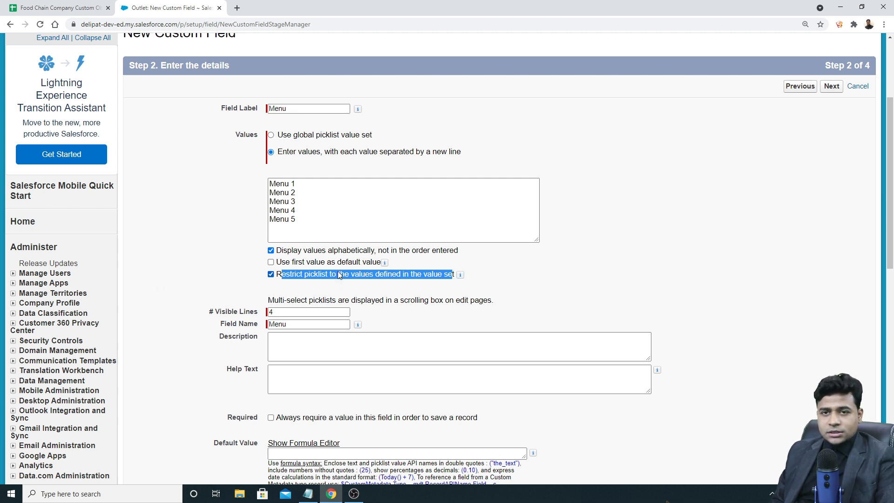
drag(298, 220, 271, 186)
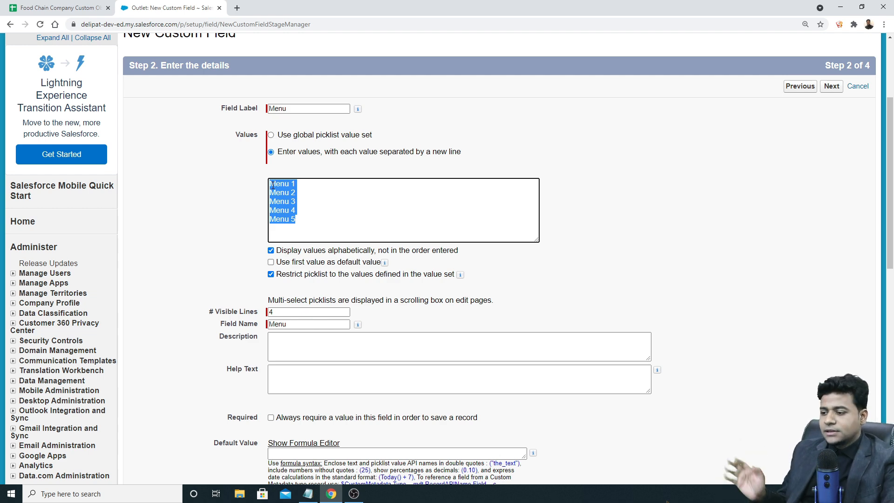
click(270, 261)
- Enter "Please select menu for the outlet" as the Menu field's help text
scroll(270, 261, down, 1)
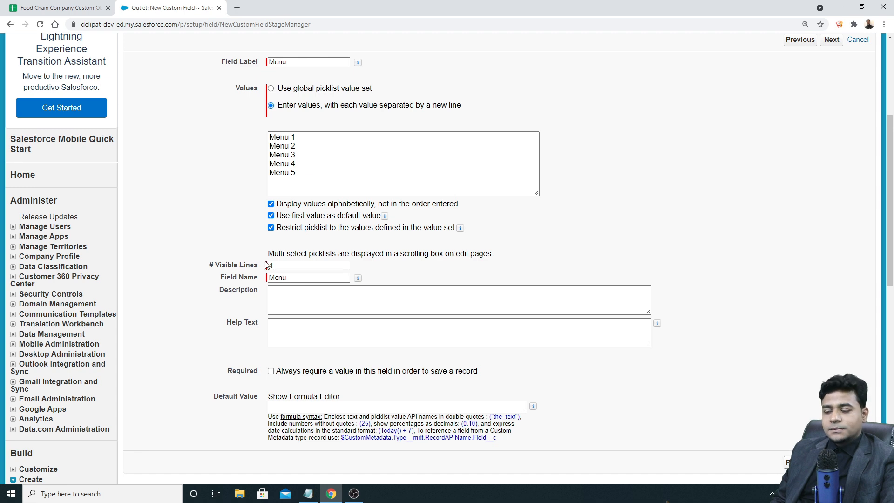
drag(215, 288, 262, 297)
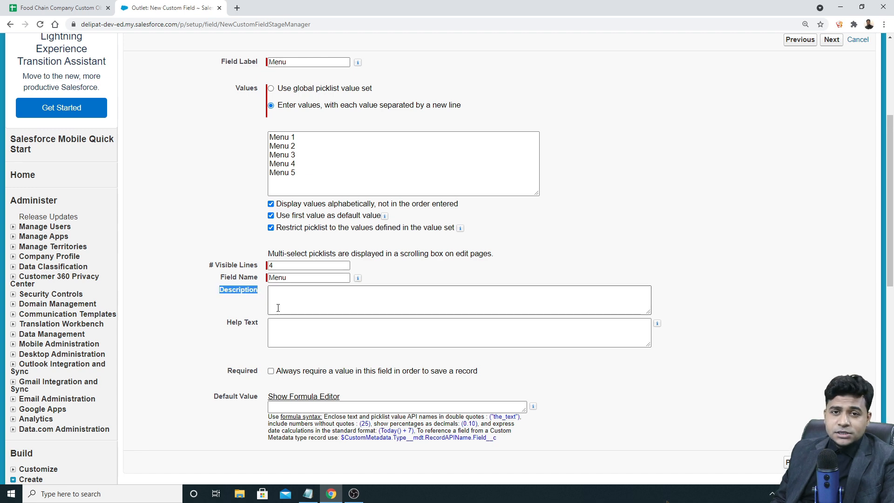
scroll(168, 185, up, 5)
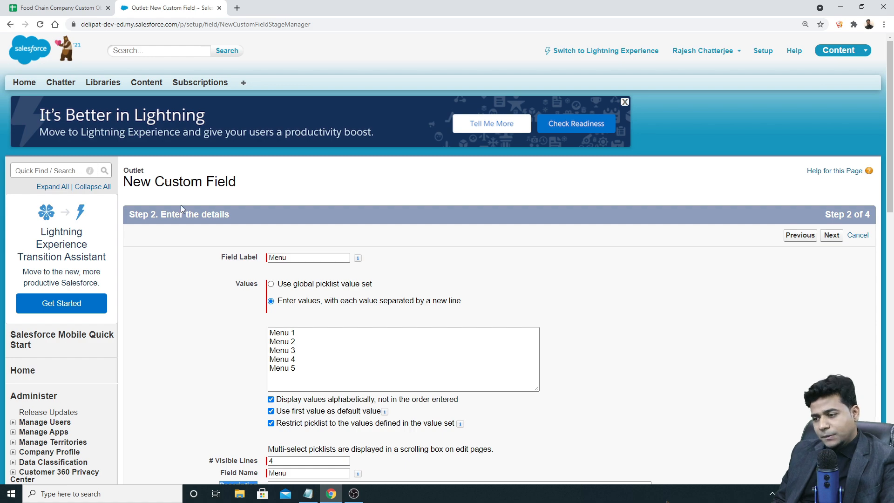
scroll(182, 209, down, 5)
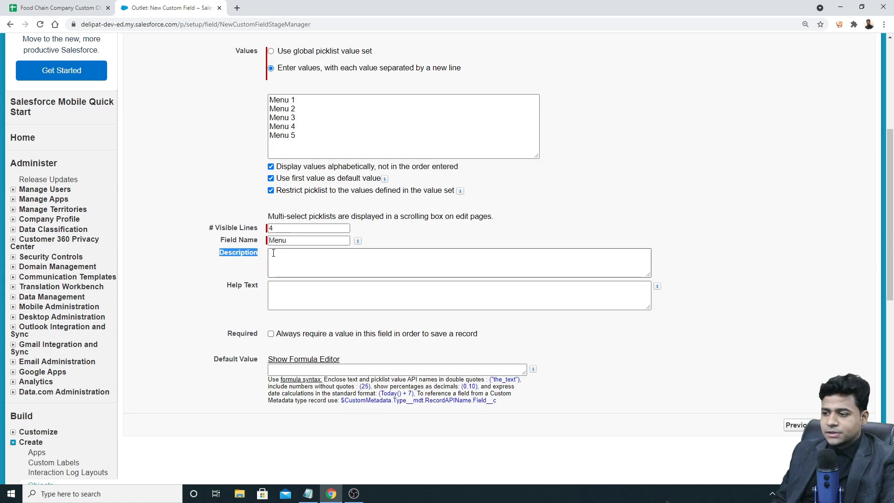
scroll(273, 253, up, 3)
scroll(284, 306, down, 4)
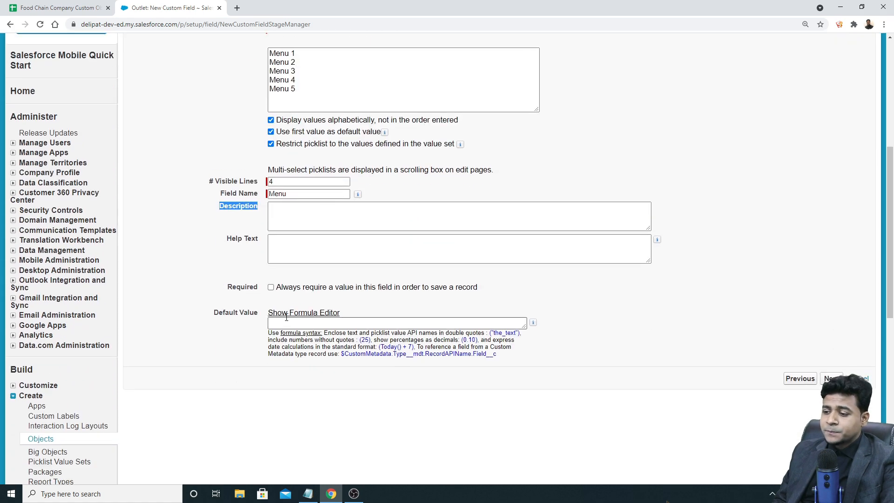
click(279, 241)
text(Pl)
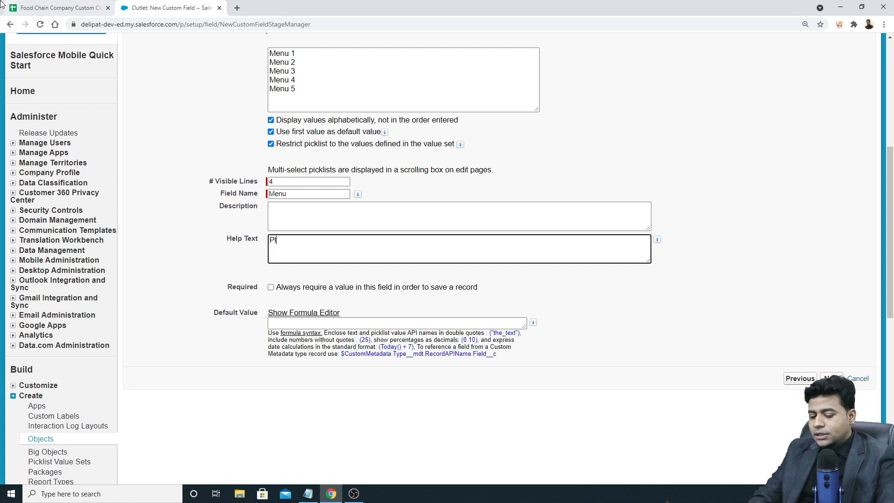
text(ease)
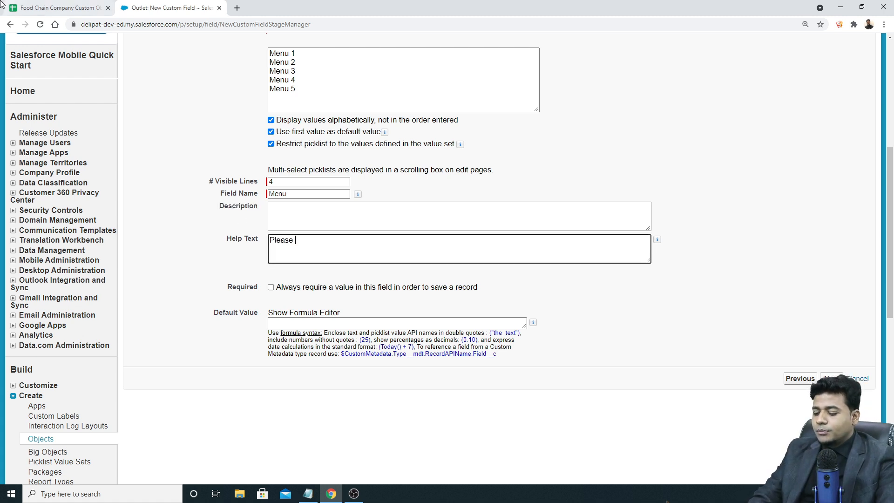
text( select menu for the outlet)
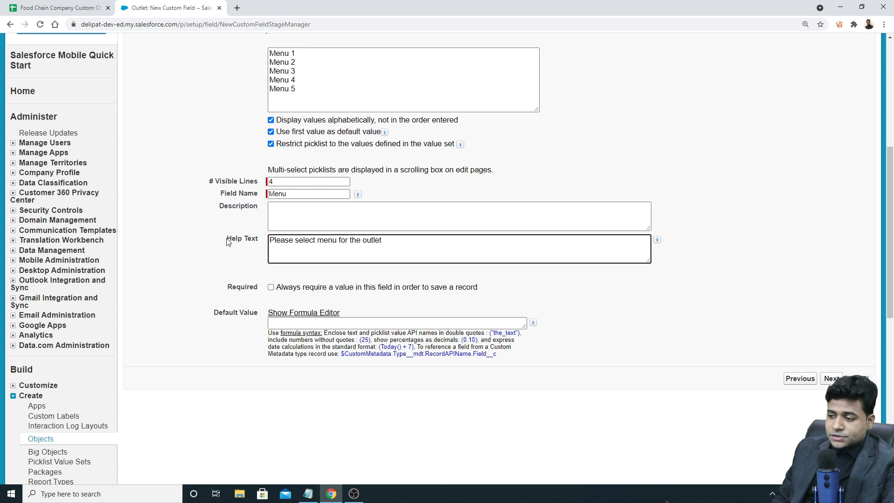
drag(226, 241, 260, 247)
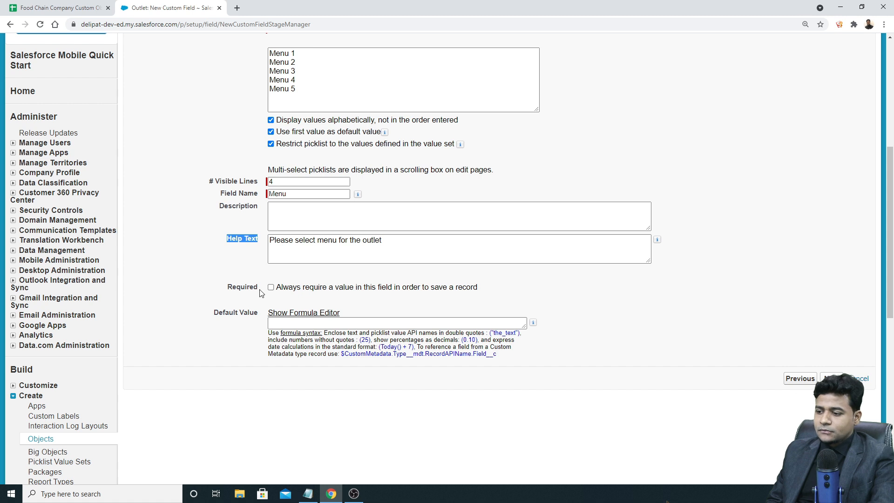
- Always require a value in the Menu field when saving a record, and review its default value options
drag(230, 288, 256, 287)
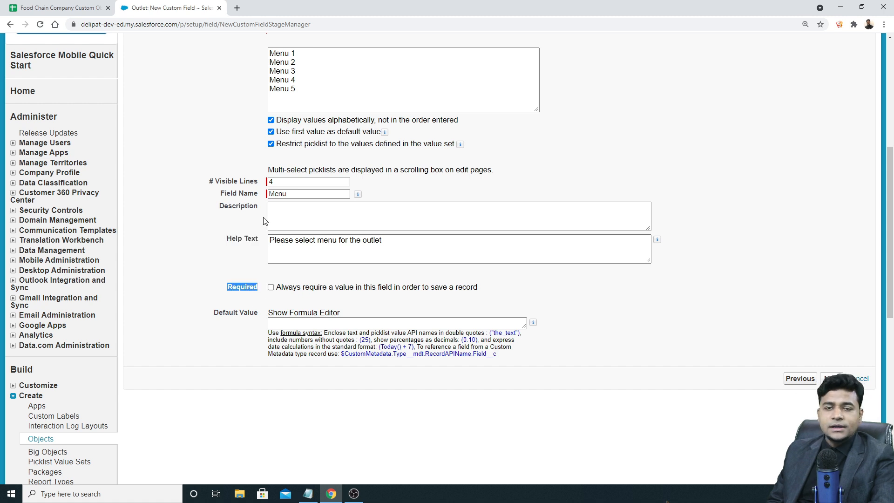
click(270, 287)
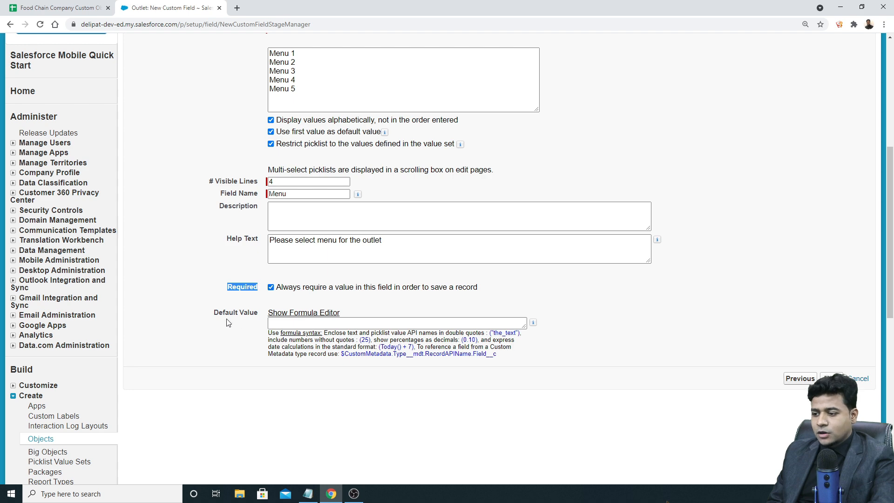
drag(216, 318, 261, 320)
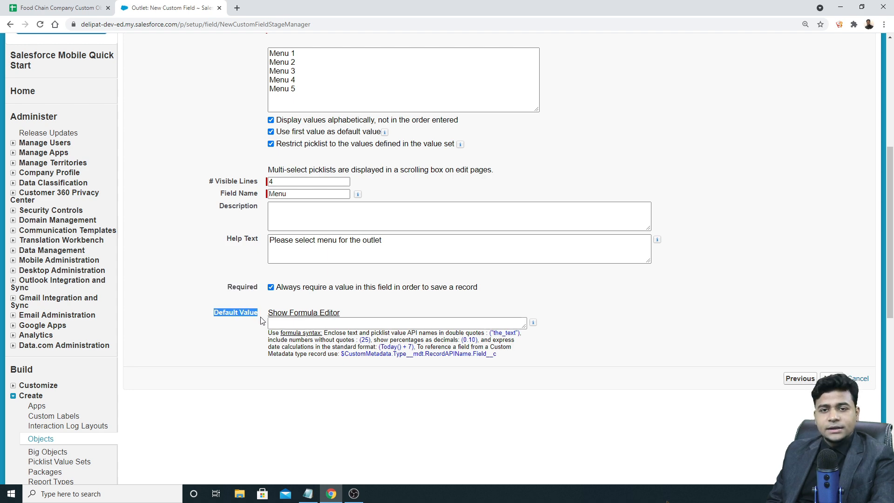
scroll(227, 238, up, 2)
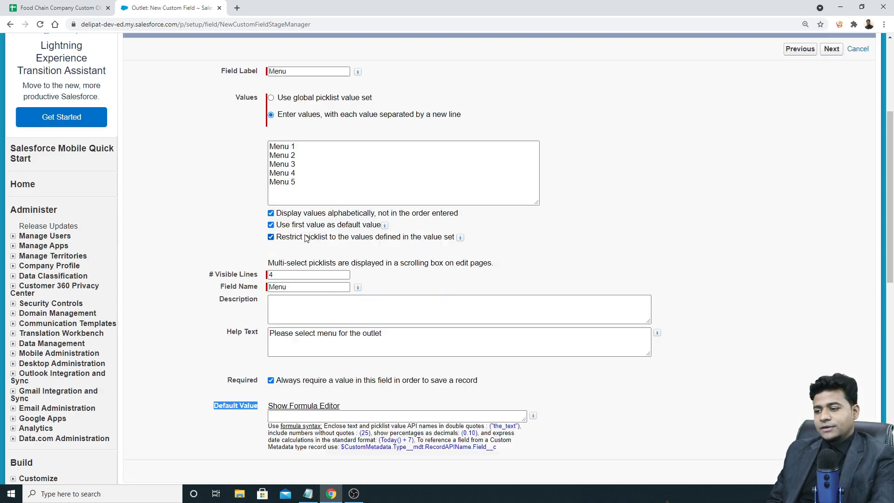
drag(281, 228, 351, 248)
scroll(351, 249, down, 3)
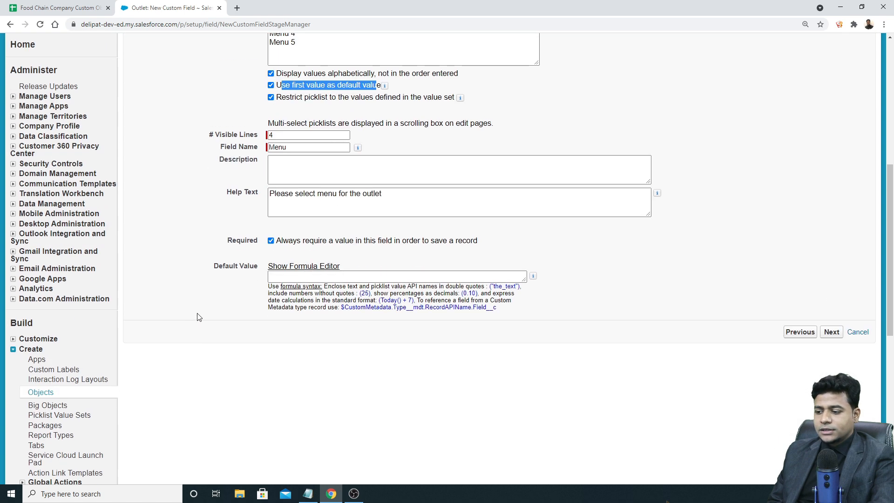
drag(214, 265, 247, 280)
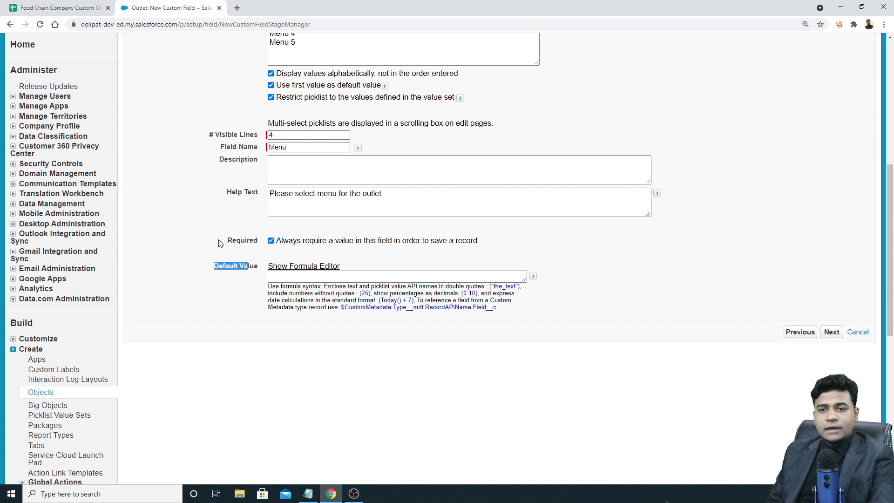
- Turn off the required, alphabetical display, first-value default and restrict-picklist options for the Menu field, and continue to field-level security
click(271, 240)
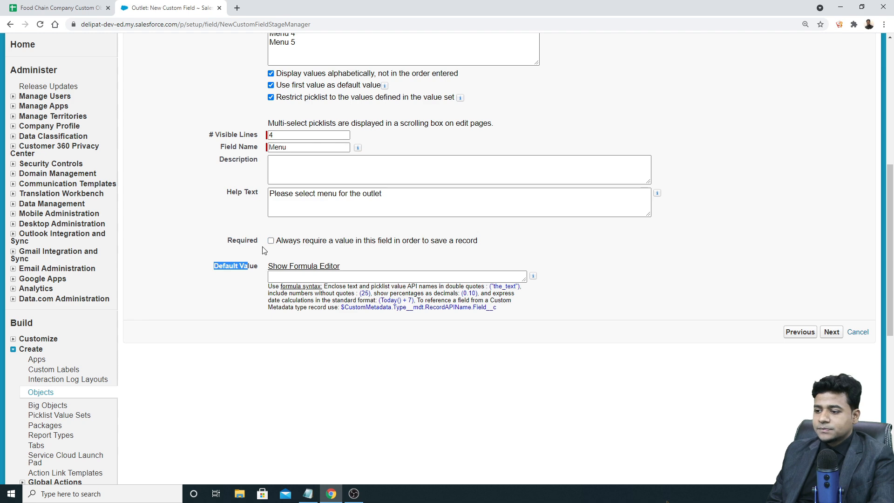
drag(225, 244, 138, 254)
scroll(138, 253, up, 1)
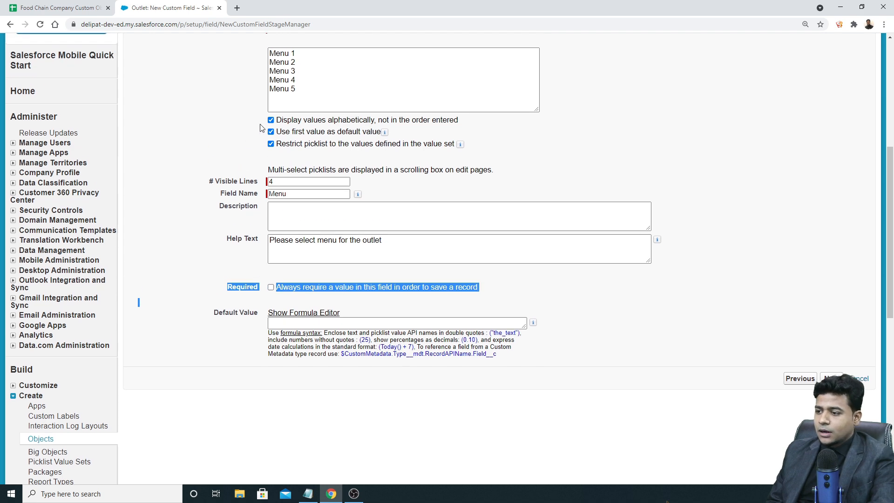
click(270, 120)
click(271, 132)
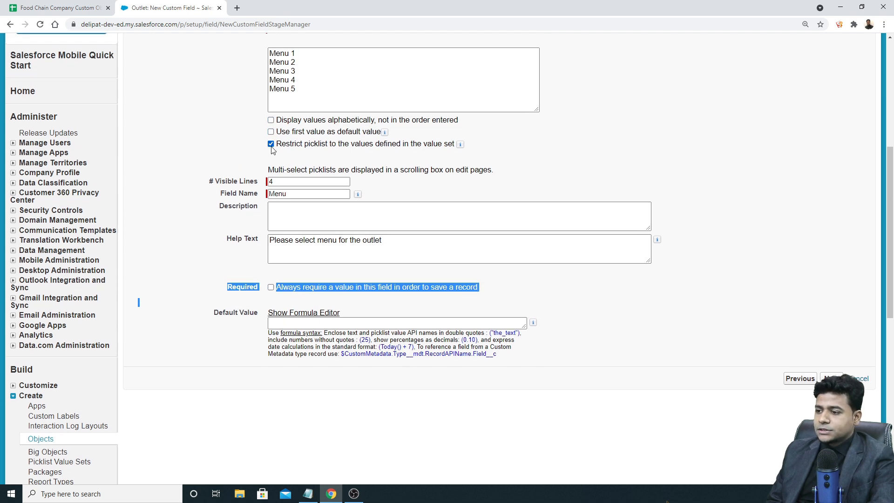
scroll(271, 148, up, 5)
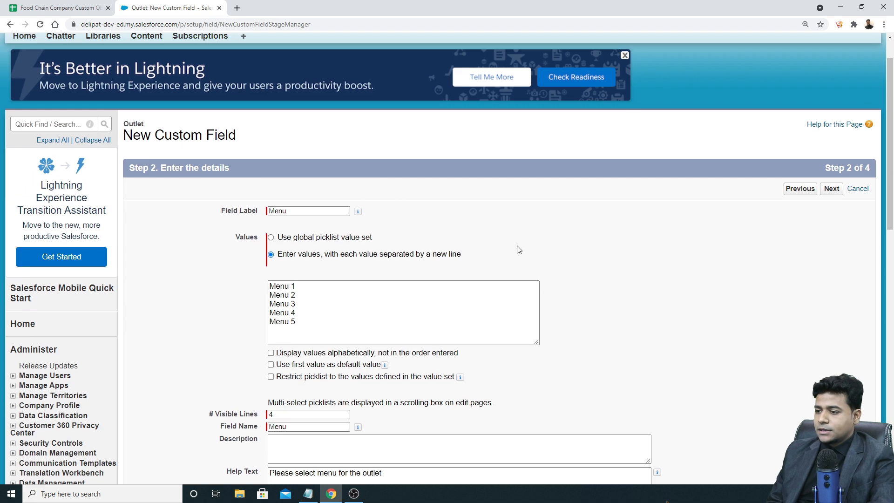
click(831, 189)
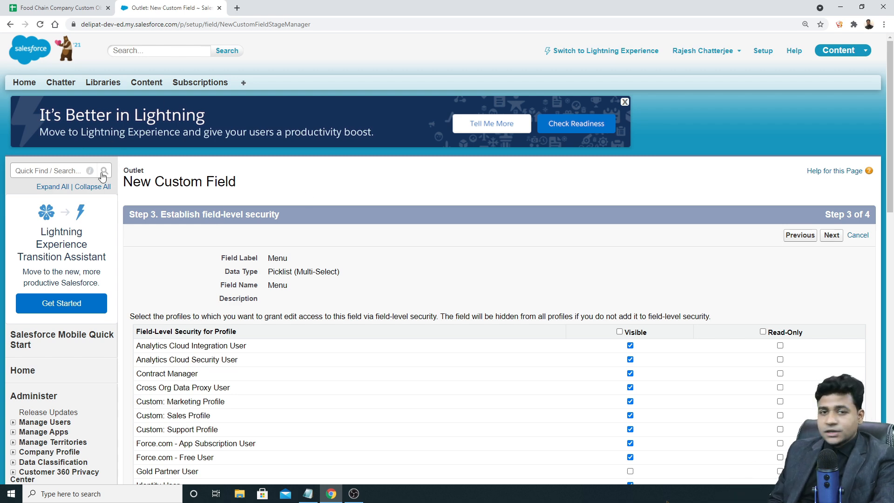
- Search the setup for "object", open the custom objects list in a separate browser tab, and open the Employee object
click(57, 171)
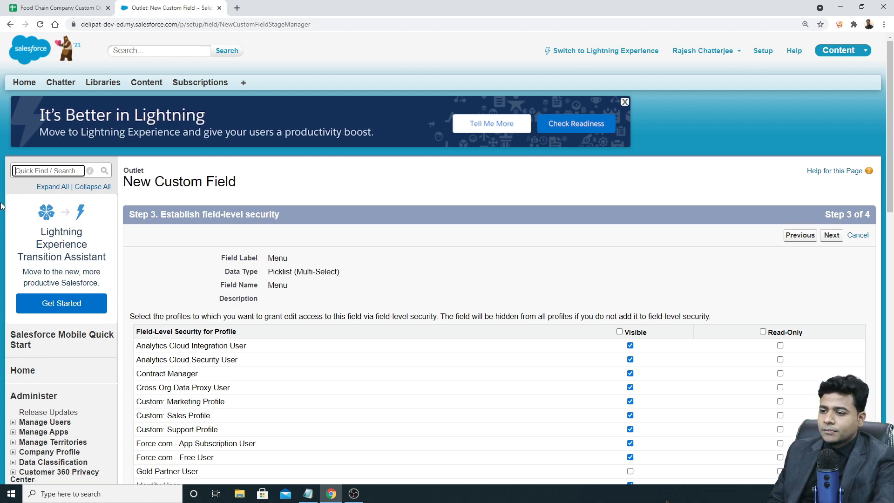
text(object)
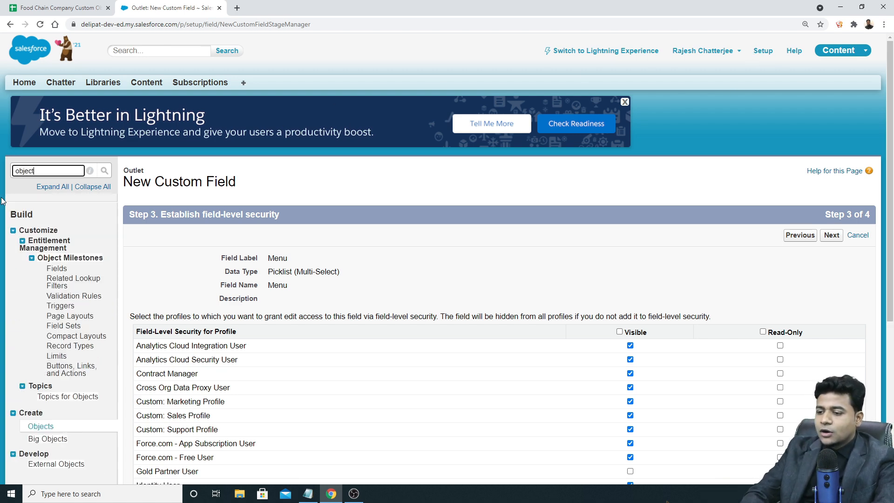
middle_click(41, 426)
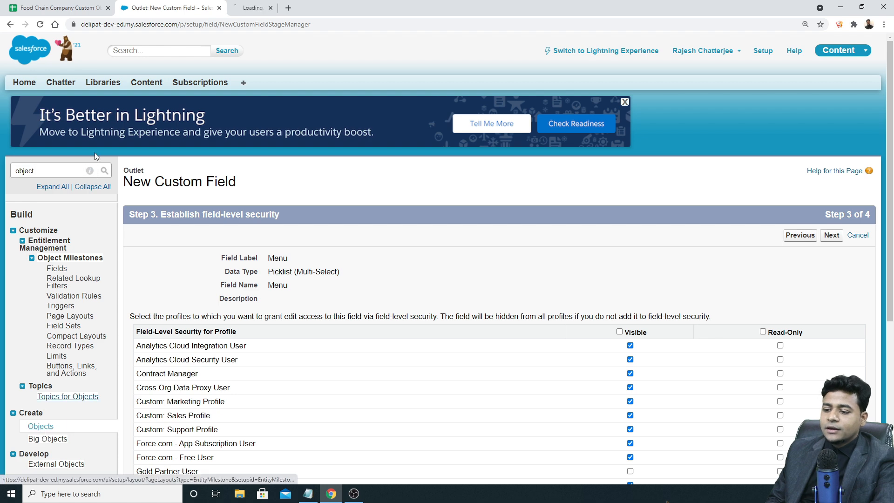
click(254, 7)
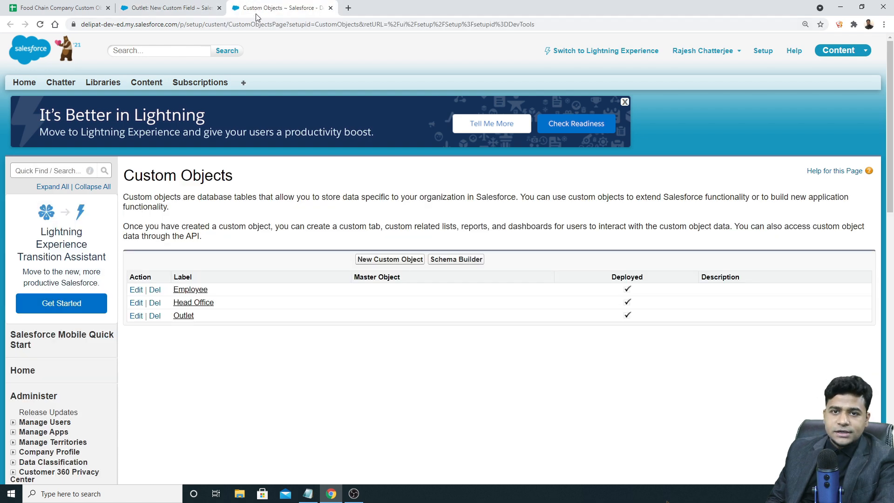
click(190, 291)
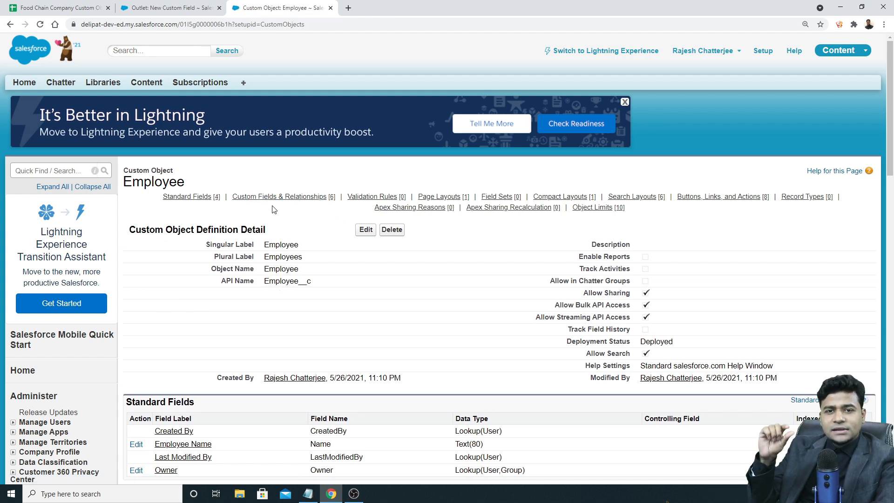
- Review the Employee object's definition page, from the object limits back to the Standard Fields section
scroll(373, 284, down, 5)
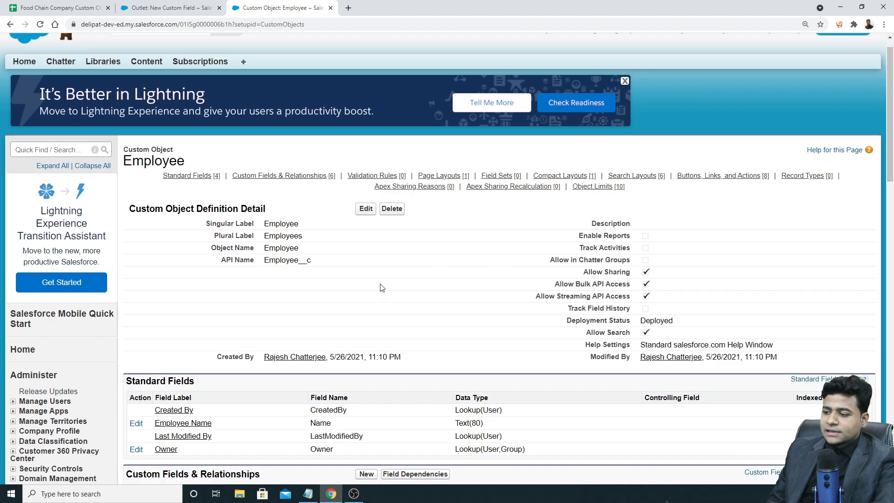
scroll(383, 290, up, 4)
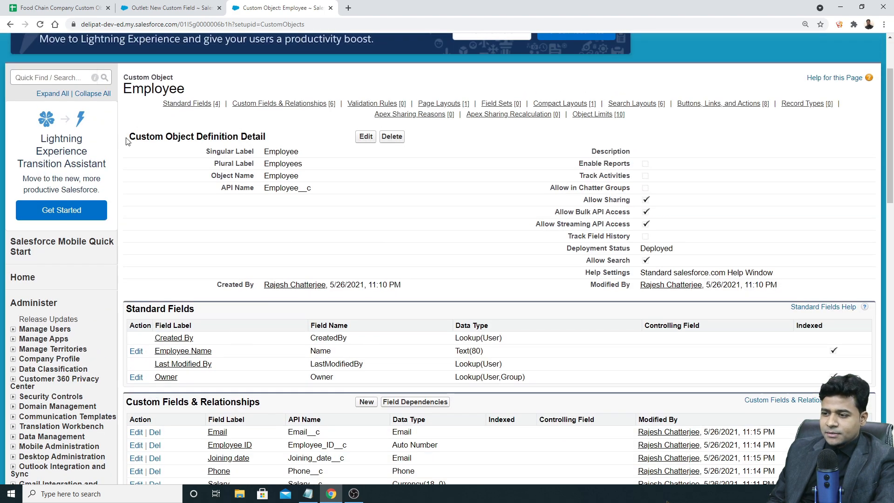
scroll(339, 258, down, 15)
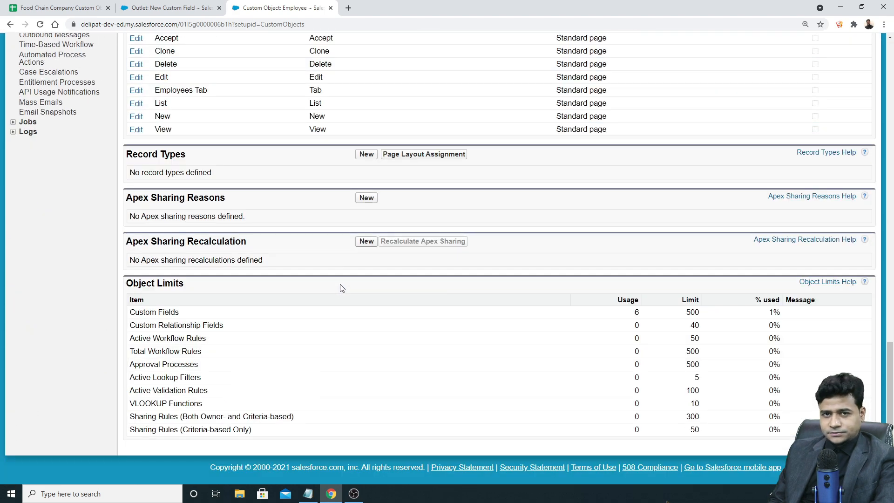
scroll(341, 288, up, 15)
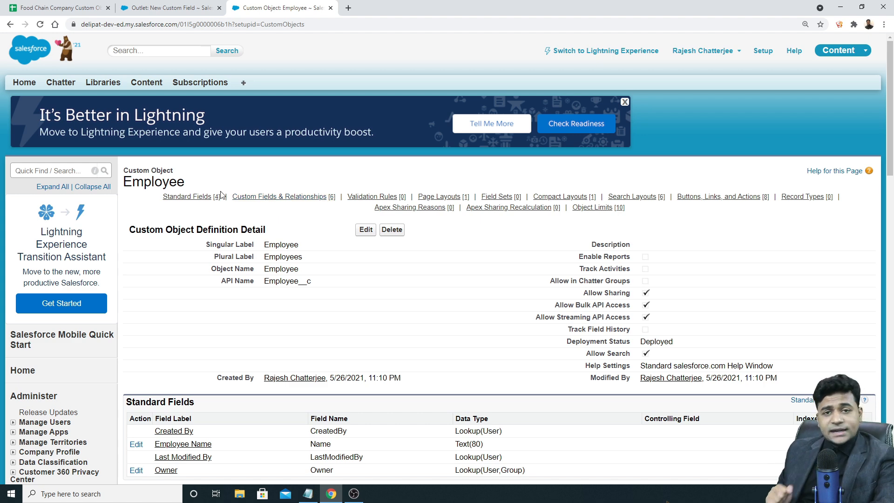
scroll(169, 327, down, 1)
drag(131, 357, 192, 358)
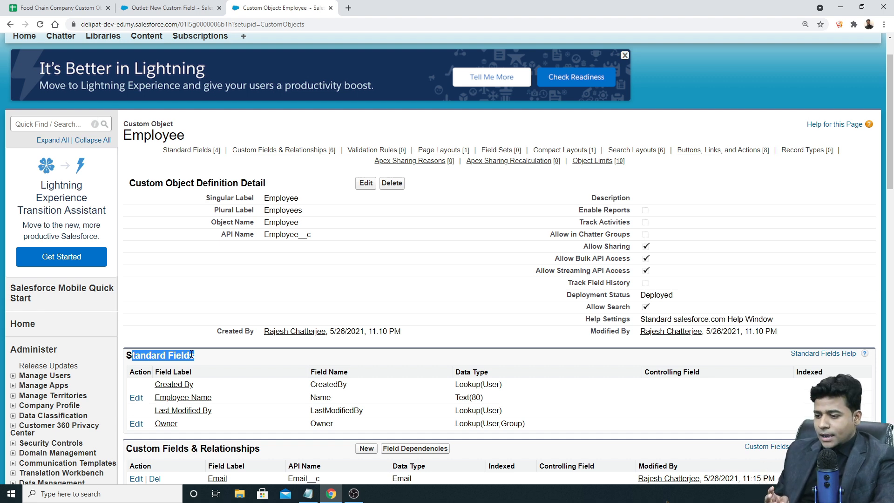
scroll(196, 363, down, 1)
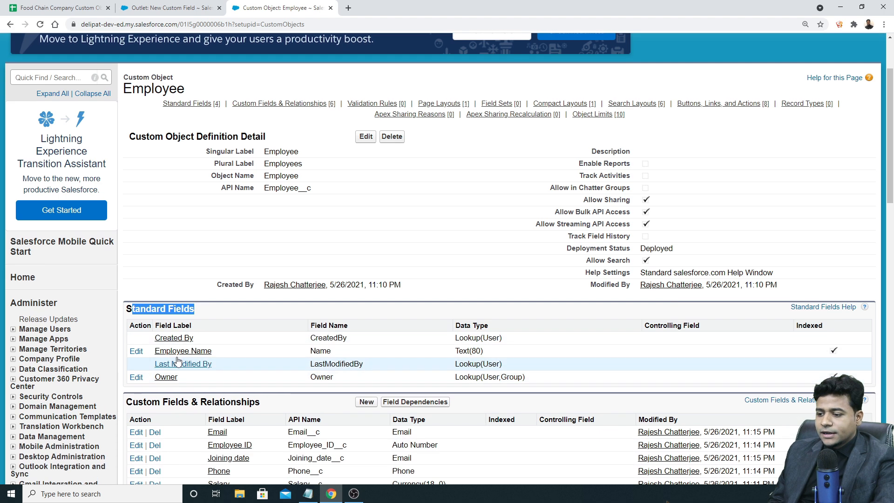
- Start a new custom field from the Employee object's custom fields section and look over the available data types
scroll(192, 406, down, 2)
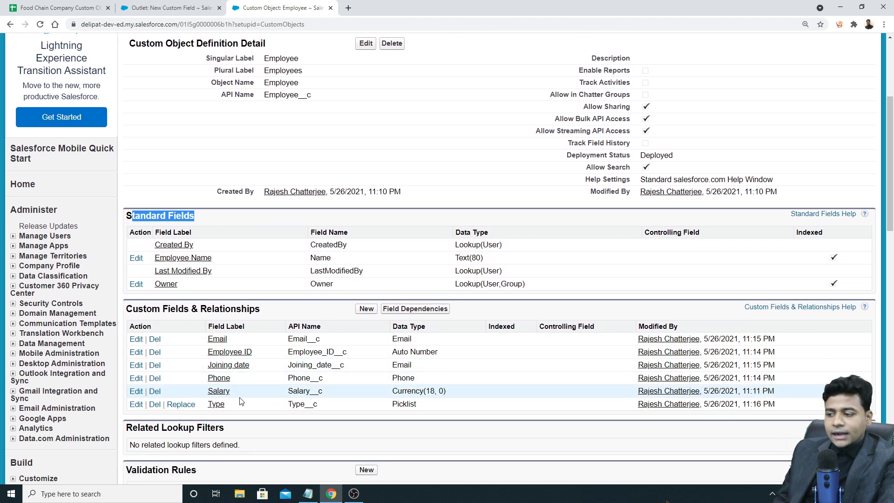
click(368, 314)
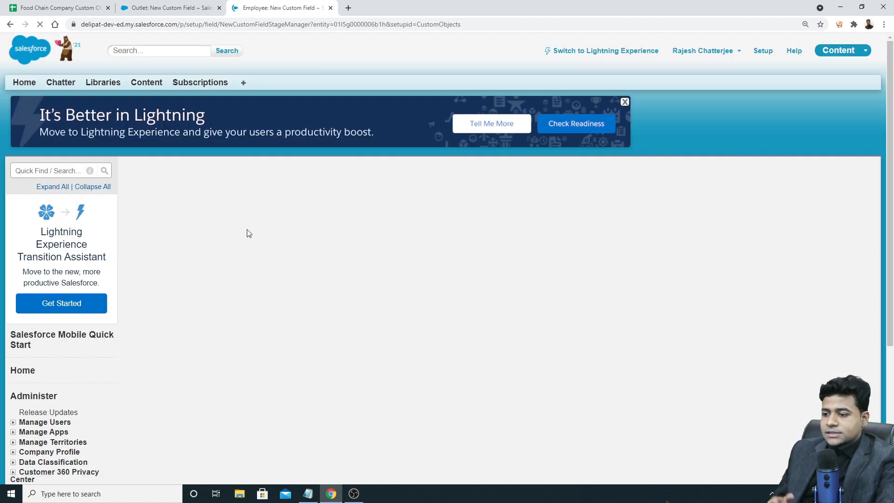
scroll(293, 346, down, 1)
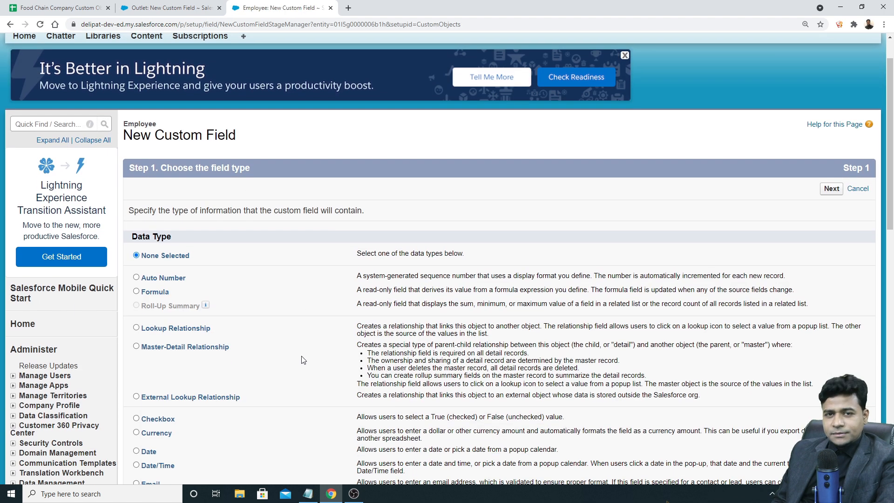
- Return to the Outlet field wizard, keep the Menu field's default security and page layout settings, save it, and check Outlet's custom fields
click(178, 10)
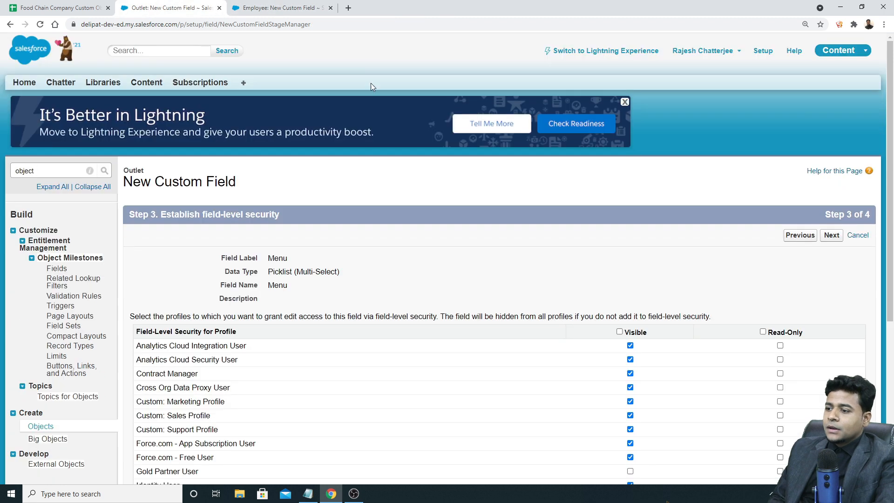
click(831, 235)
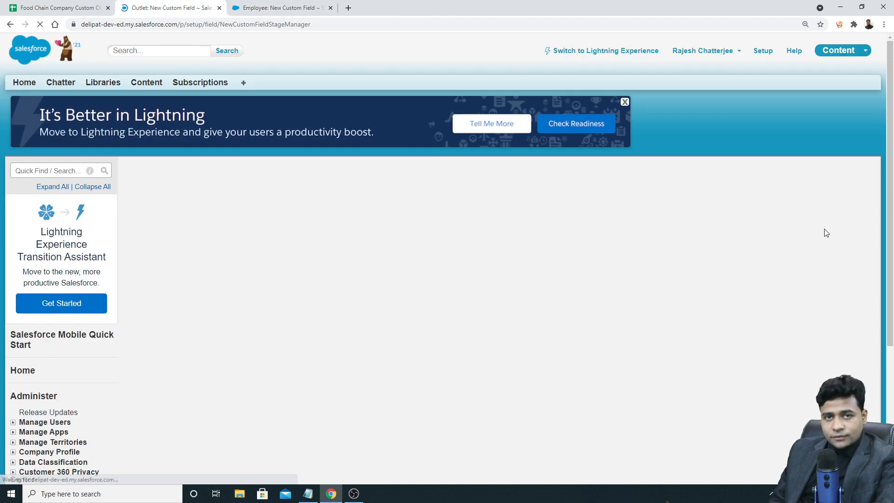
click(827, 237)
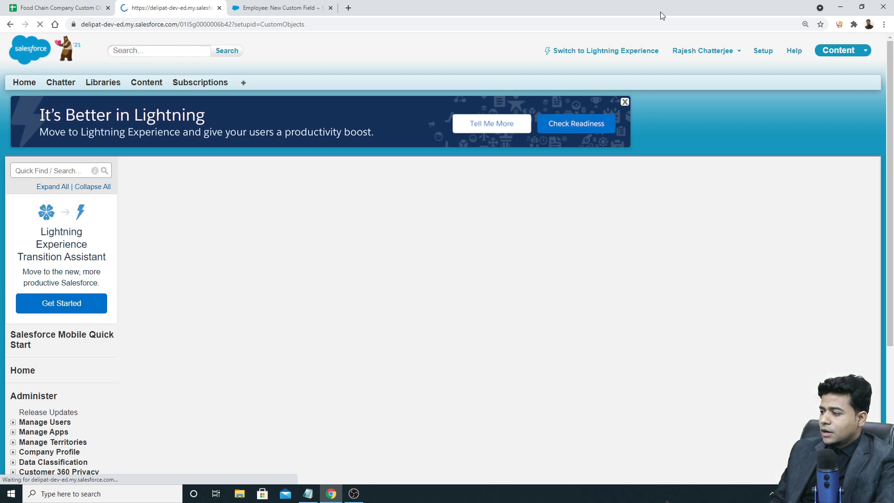
scroll(395, 376, down, 1)
scroll(395, 378, down, 3)
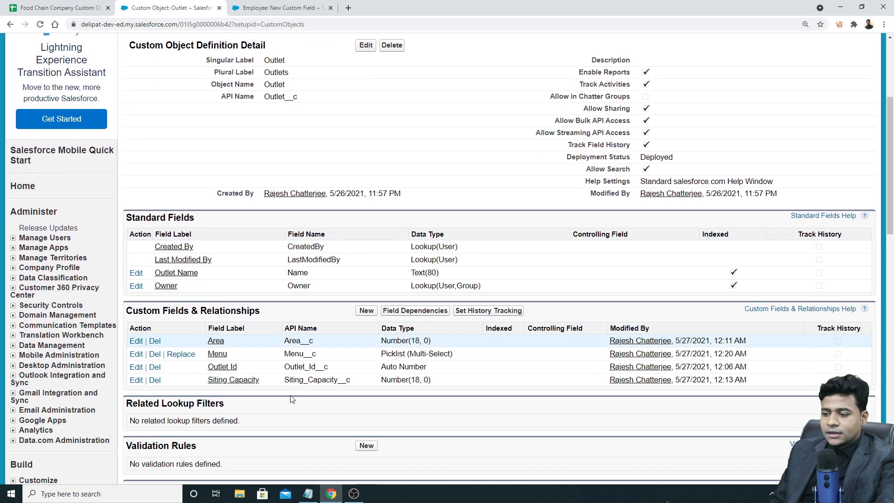
scroll(280, 396, down, 2)
- Switch to Lightning Experience, search the apps and items for "outl", and open Outlets
scroll(539, 323, up, 6)
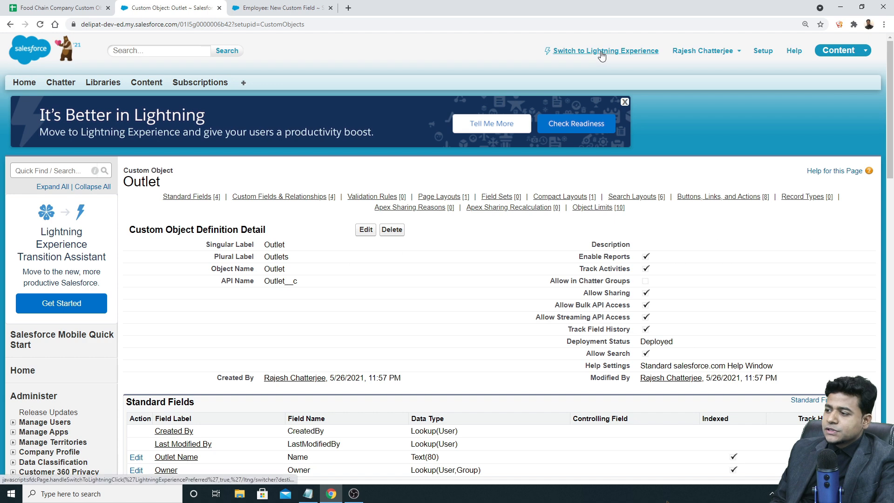
click(603, 58)
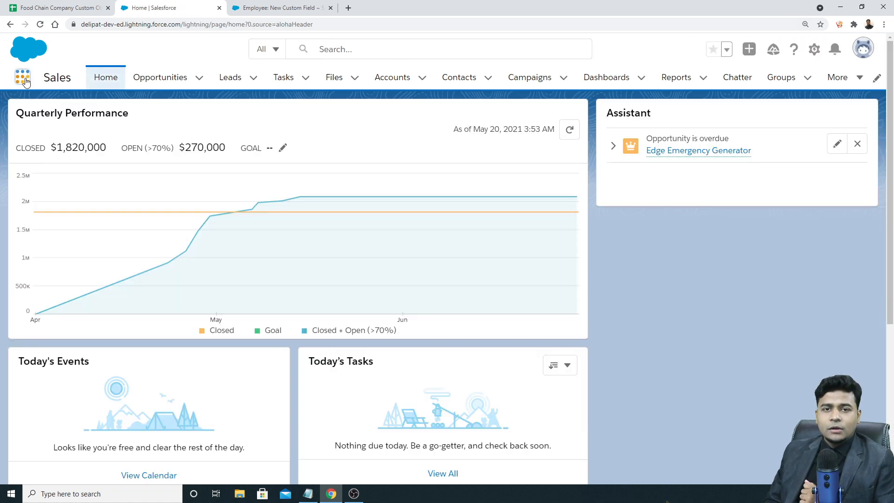
click(23, 79)
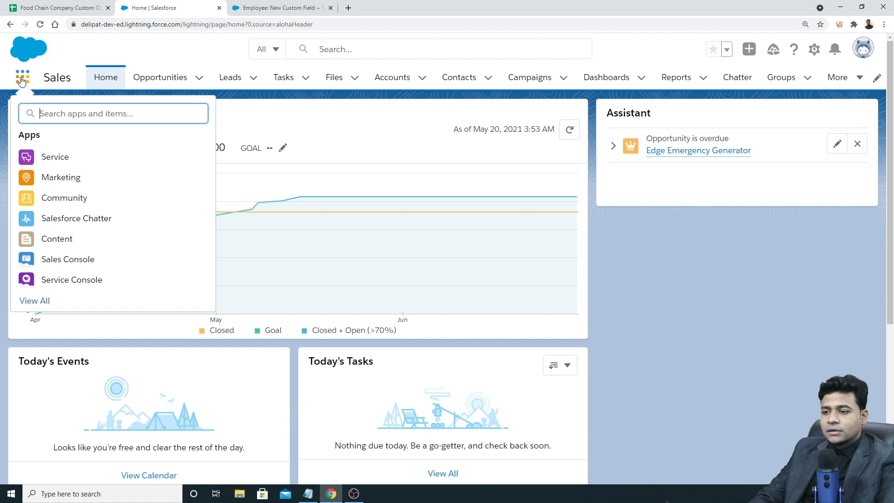
text(outl)
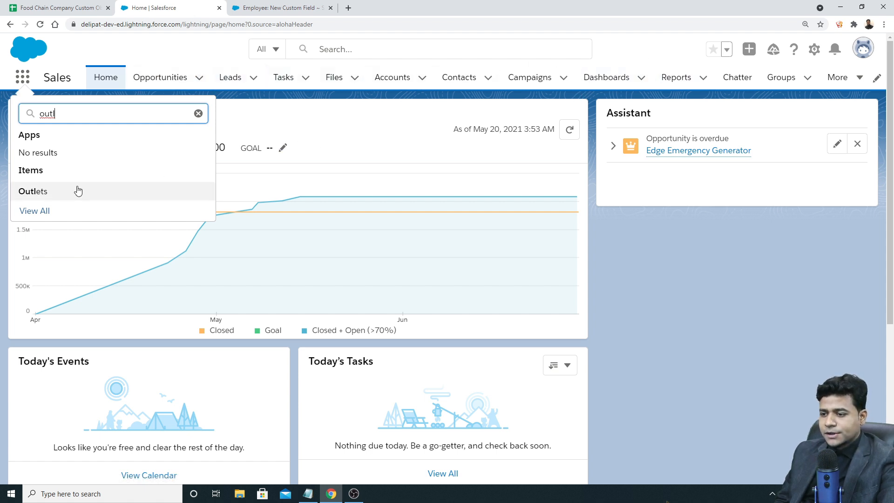
click(33, 192)
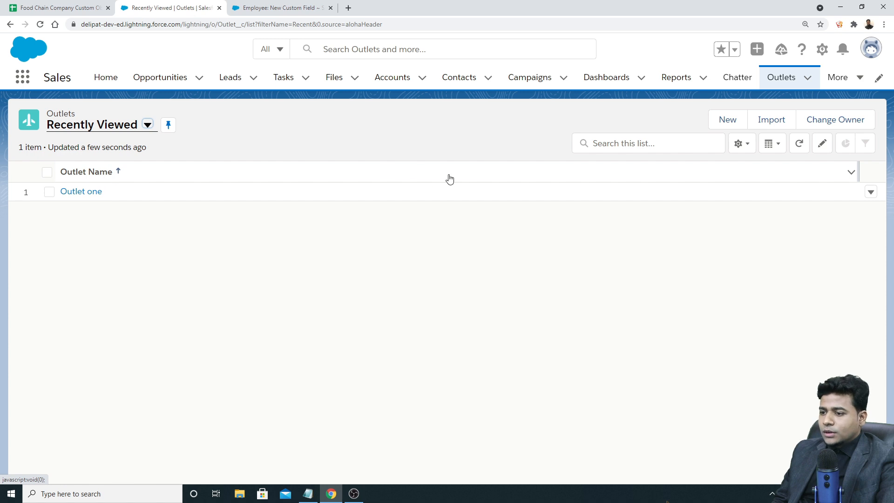
- Start a new Outlet record with the outlet name "Bangalore India Outlet"
click(731, 122)
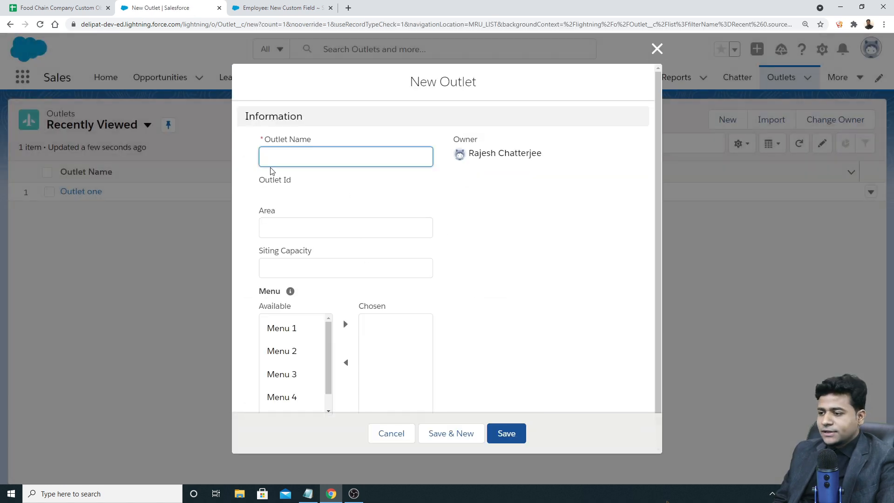
click(286, 161)
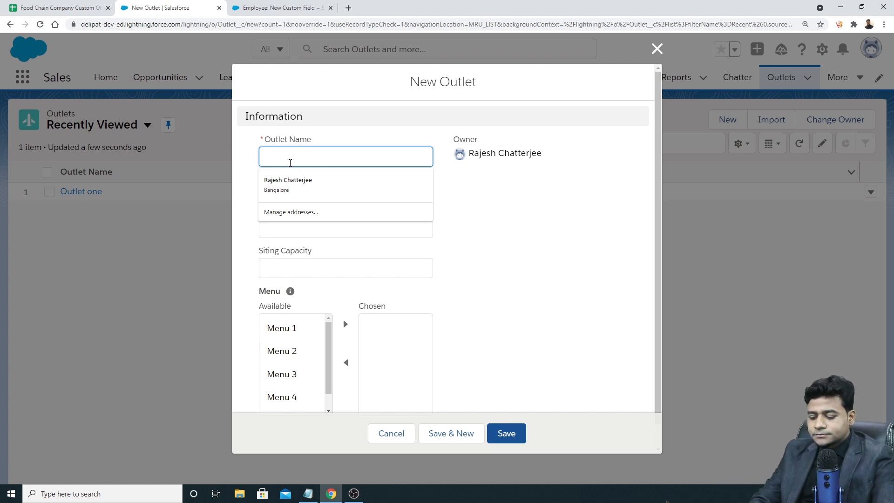
text(Bangalore I)
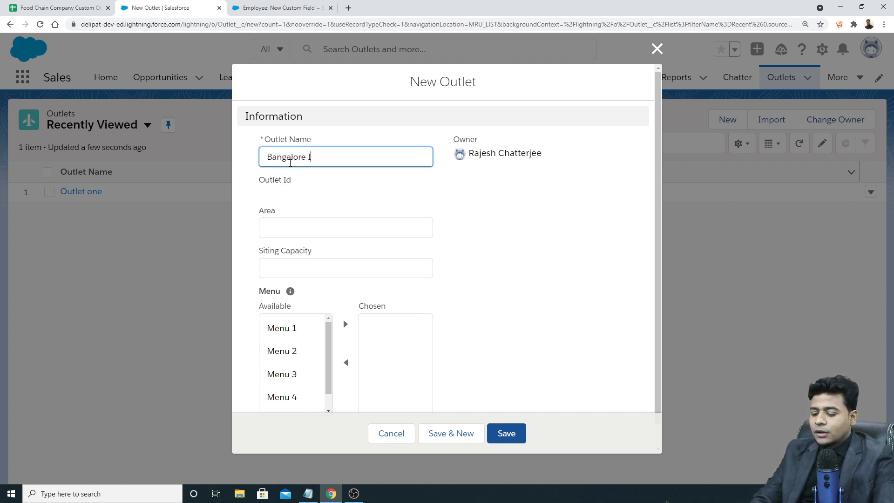
text(ndia Ou)
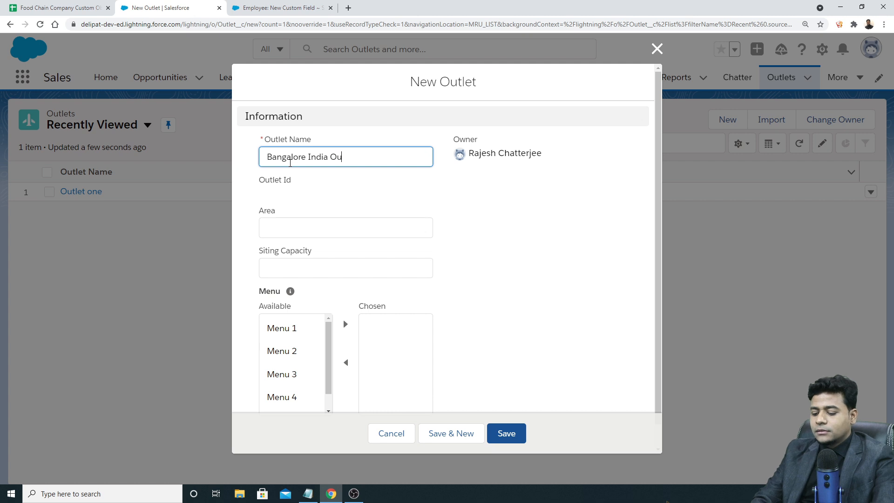
text(tlet)
- Try "Be" as the new outlet's Area and set its Siting Capacity to 10
click(277, 222)
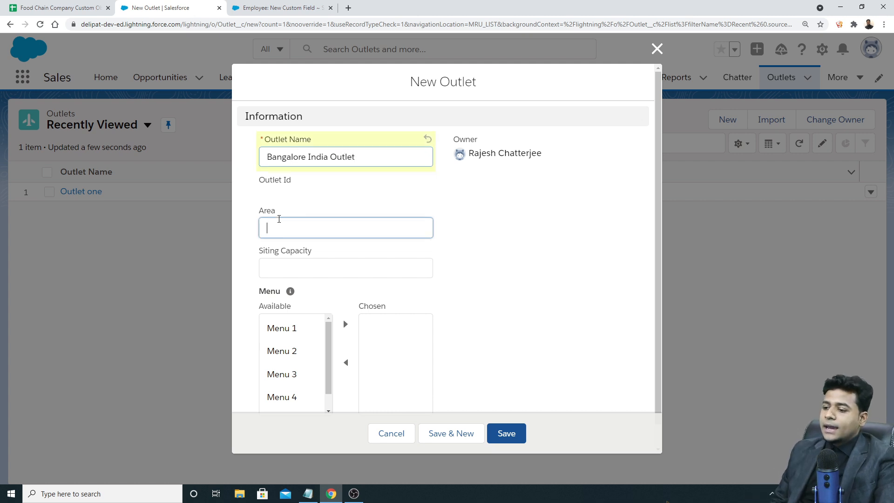
scroll(472, 246, down, 1)
text(Be)
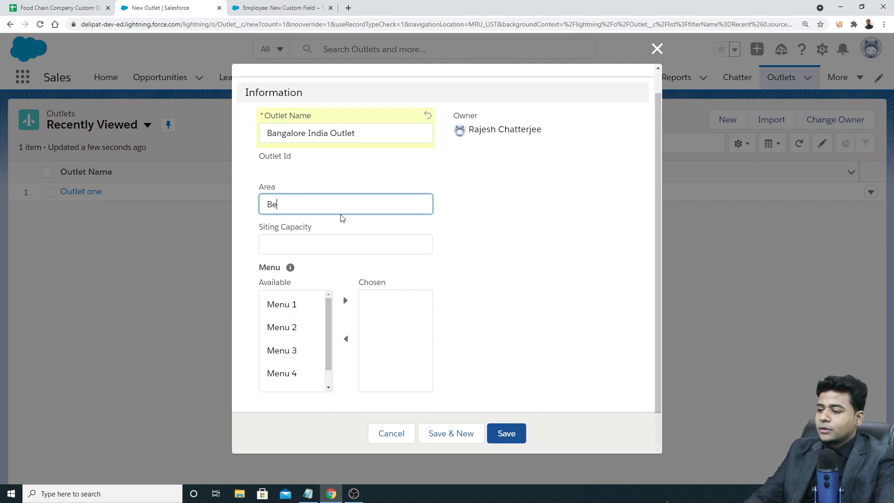
click(284, 250)
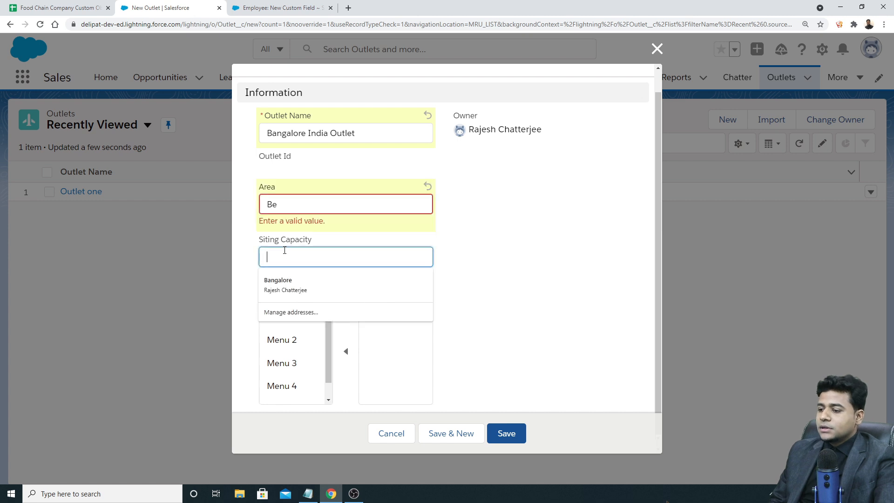
text(10)
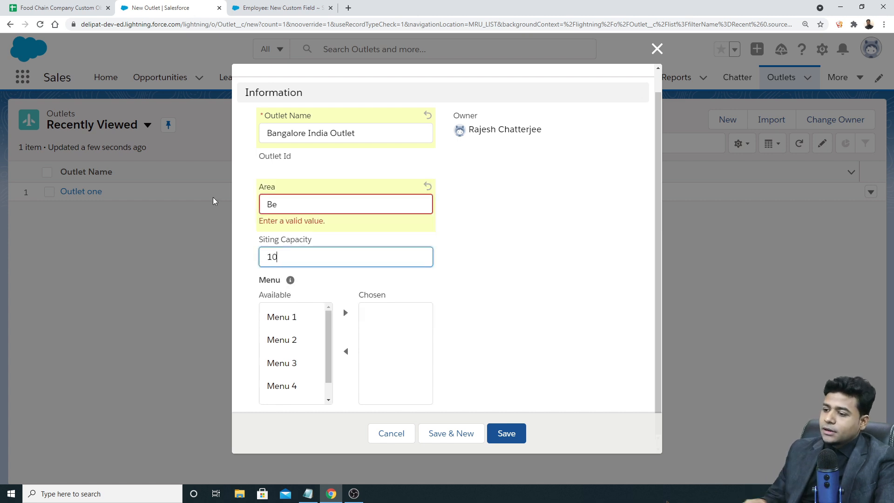
- Replace the Area entry with the text "eeeee" to test the number field, and highlight the validation message below it
click(285, 213)
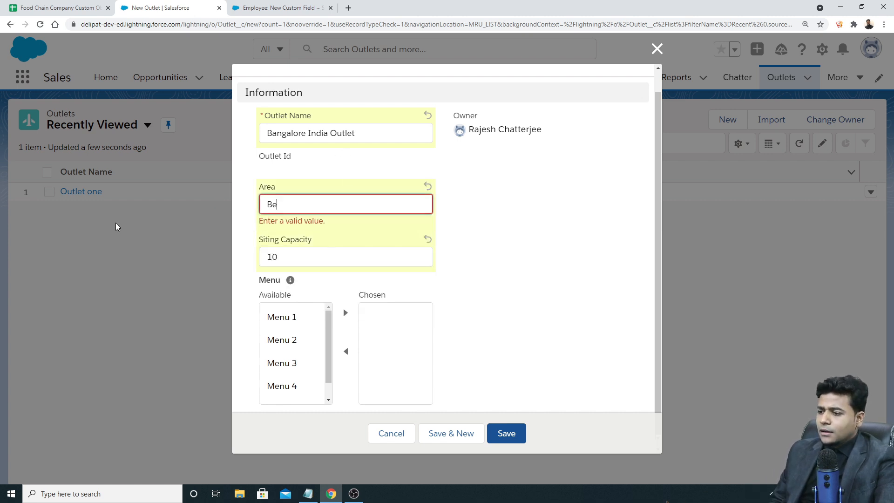
key(BackSpace)
key(BackSpace)
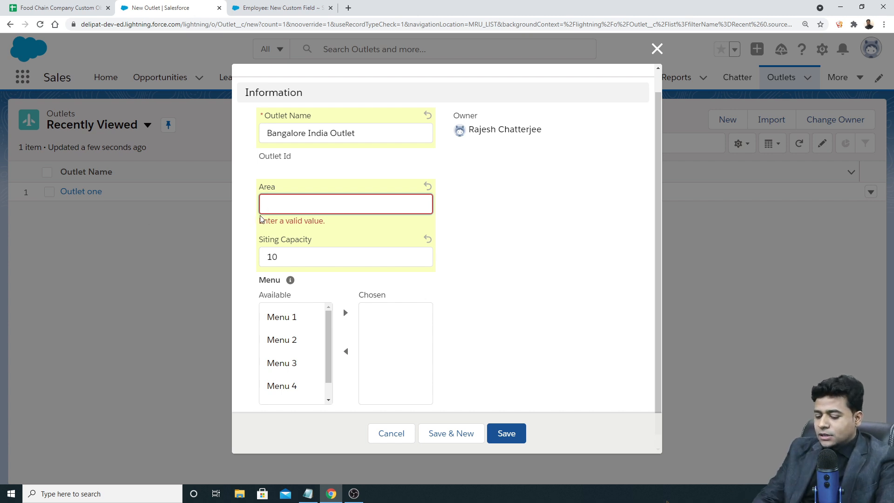
text(eeeee)
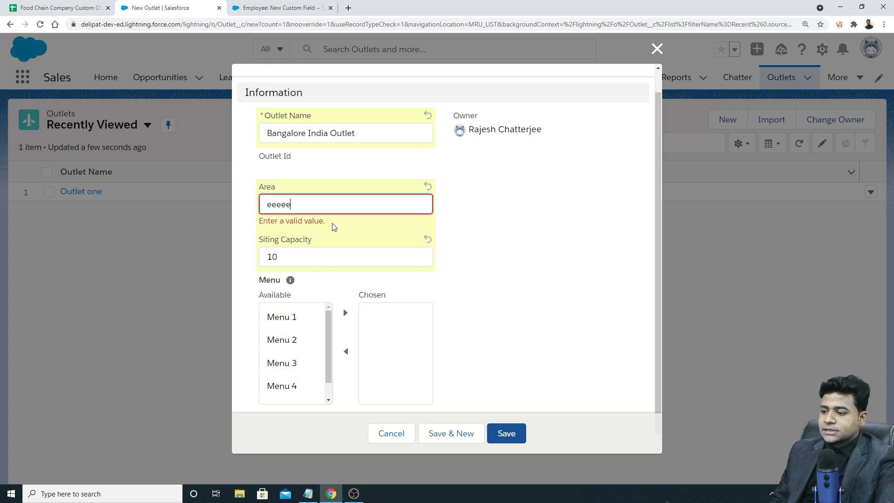
drag(259, 221, 335, 228)
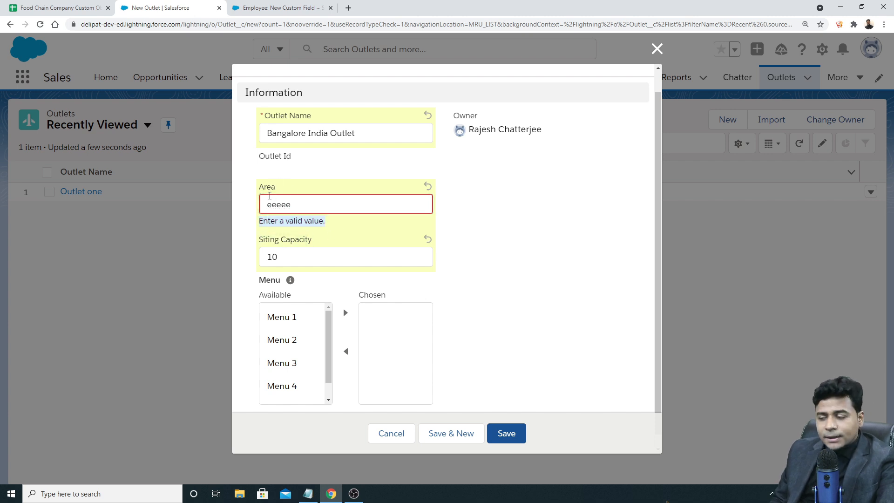
- Replace the invalid Area entry of the new outlet with 20
click(276, 208)
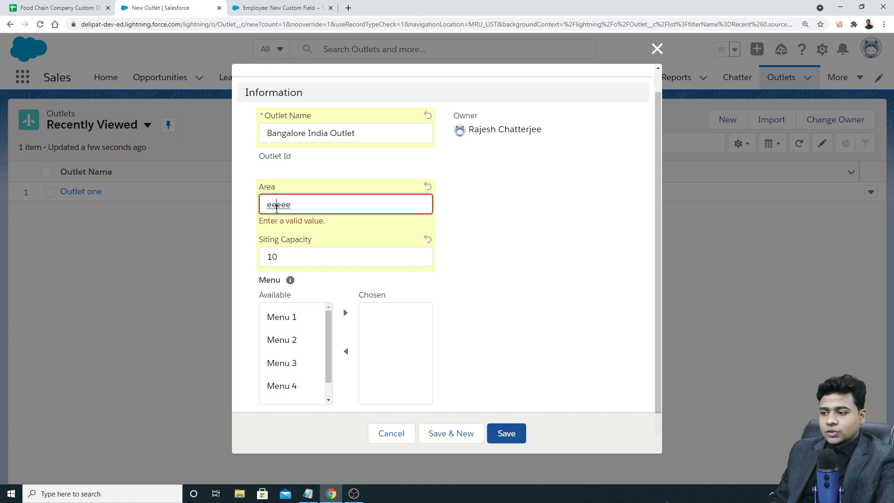
double_click(276, 208)
text(20)
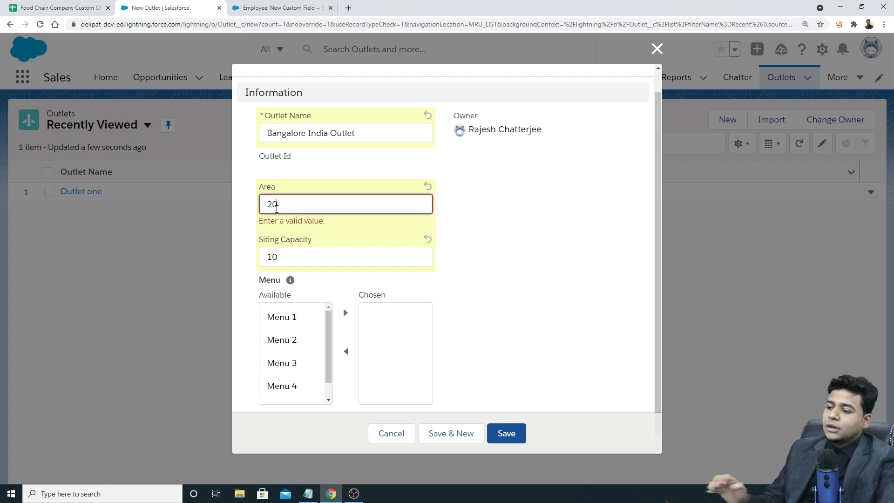
click(315, 251)
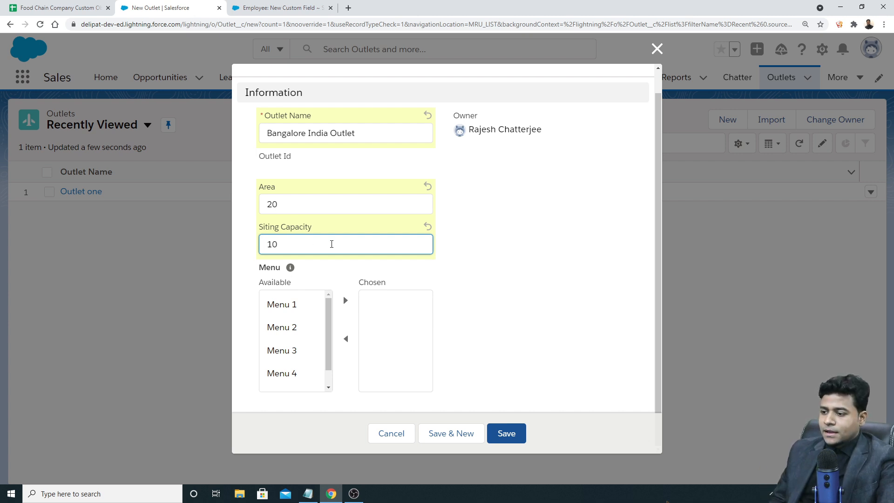
- Choose Menu 1 and Menu 3 from the available values of the outlet's Menu field
drag(262, 283, 294, 288)
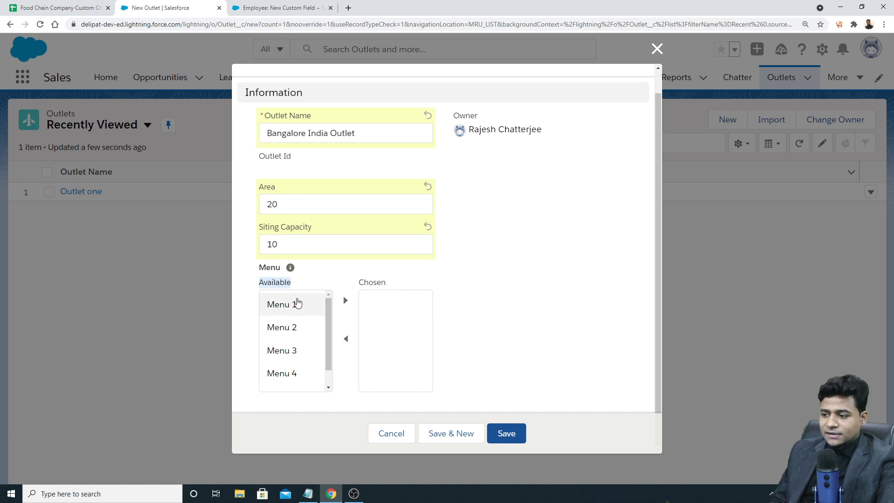
click(285, 308)
click(346, 302)
click(307, 325)
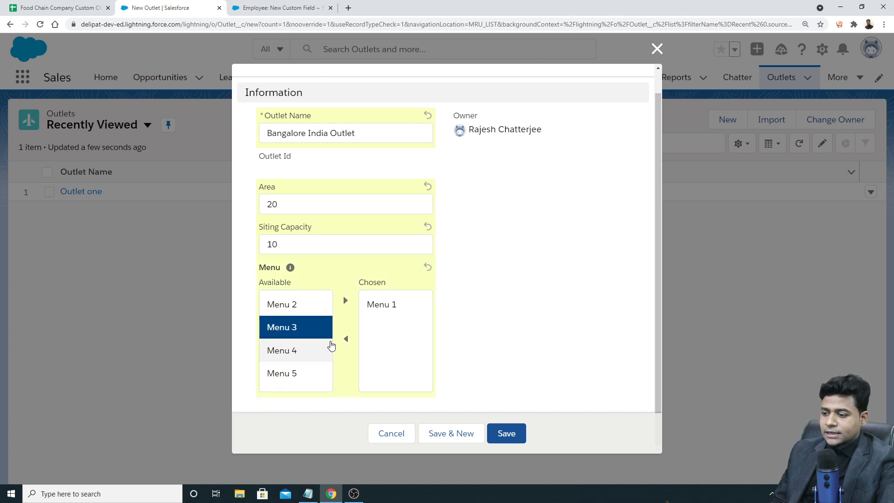
click(344, 301)
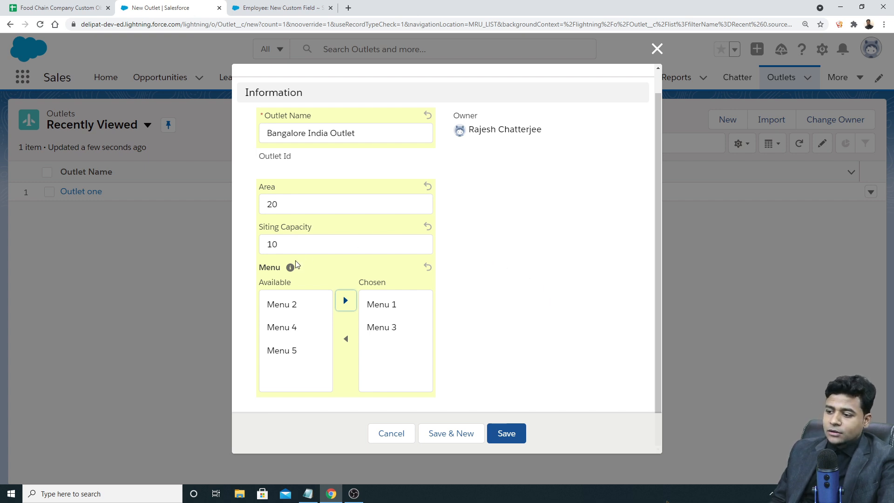
mouse_move(289, 271)
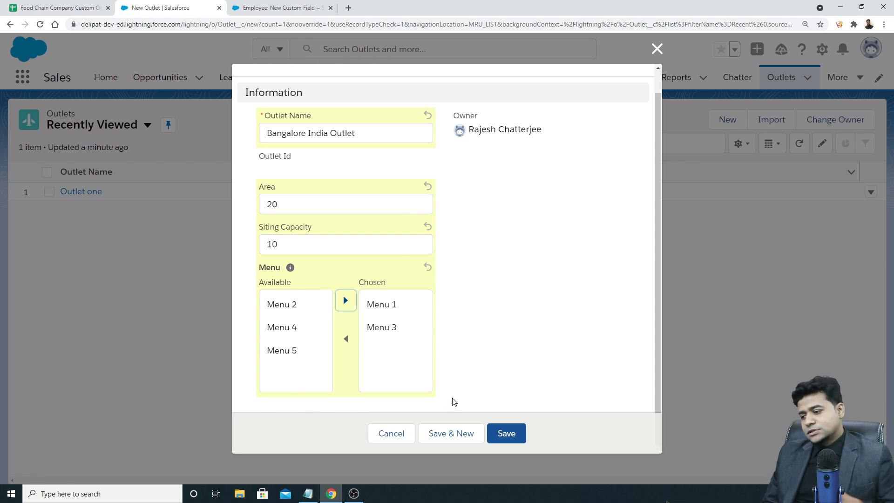
- Save the new outlet record and highlight its Outlet Id value on the details page
click(506, 433)
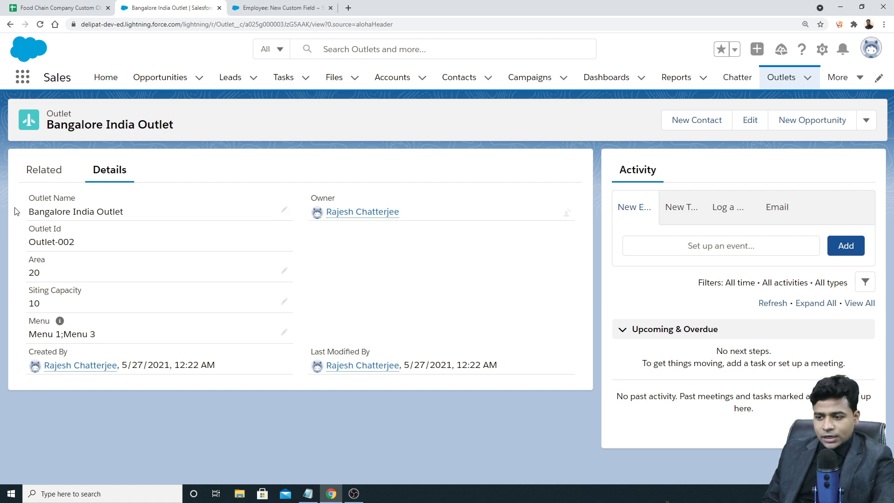
drag(29, 243, 76, 243)
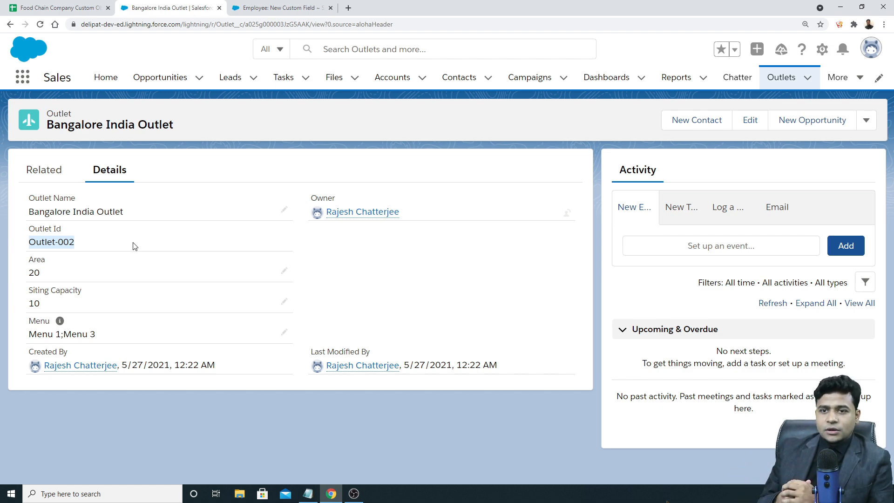
- Switch to the Food Chain Company Custom Objects spreadsheet in Google Sheets and review the Outlet and Revinue column headings
click(78, 9)
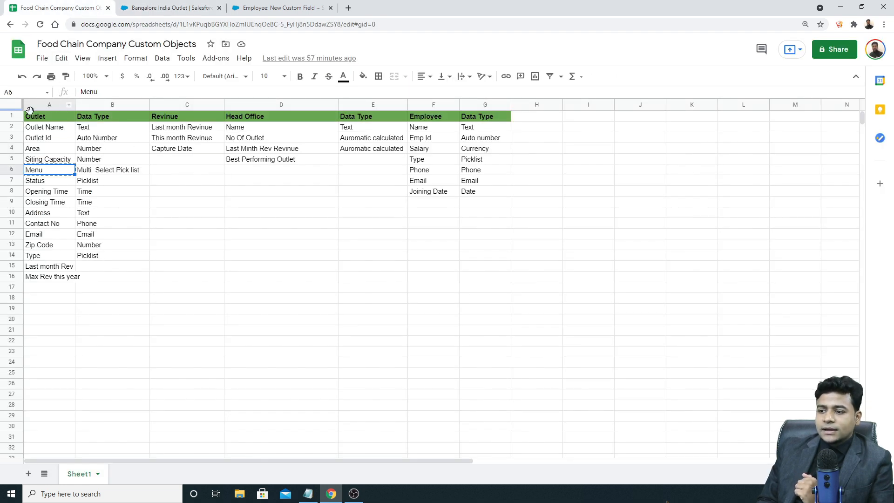
click(36, 119)
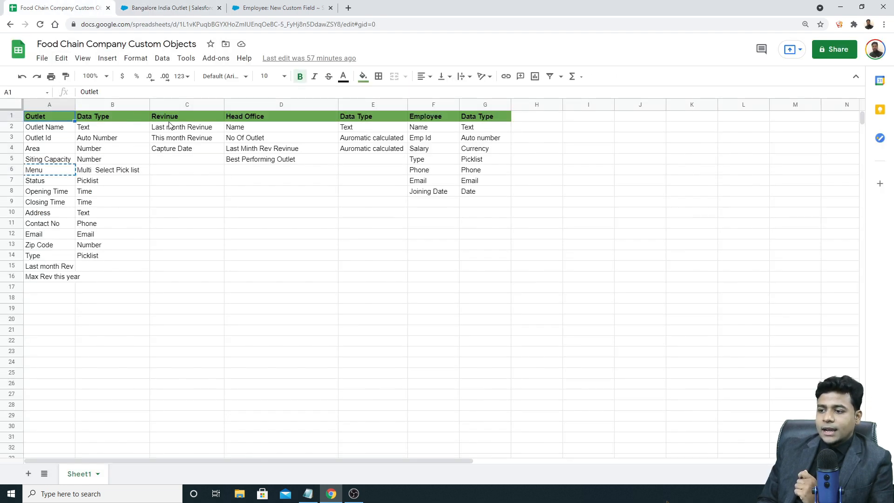
click(183, 120)
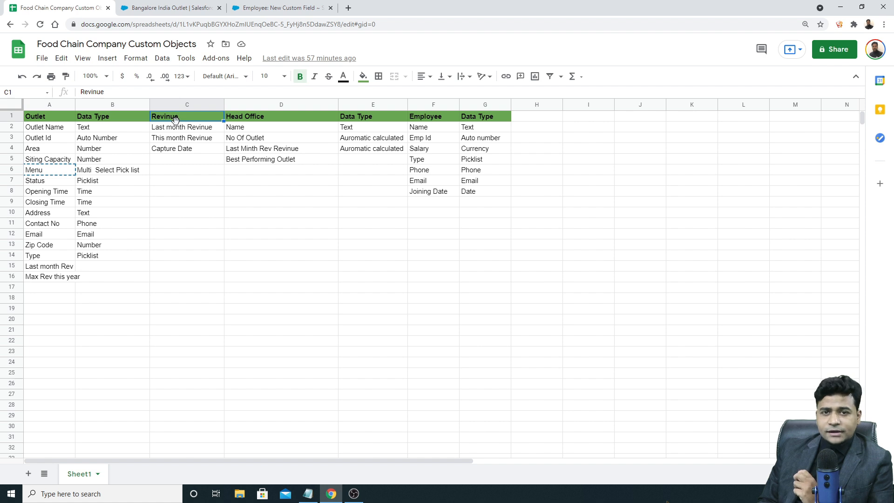